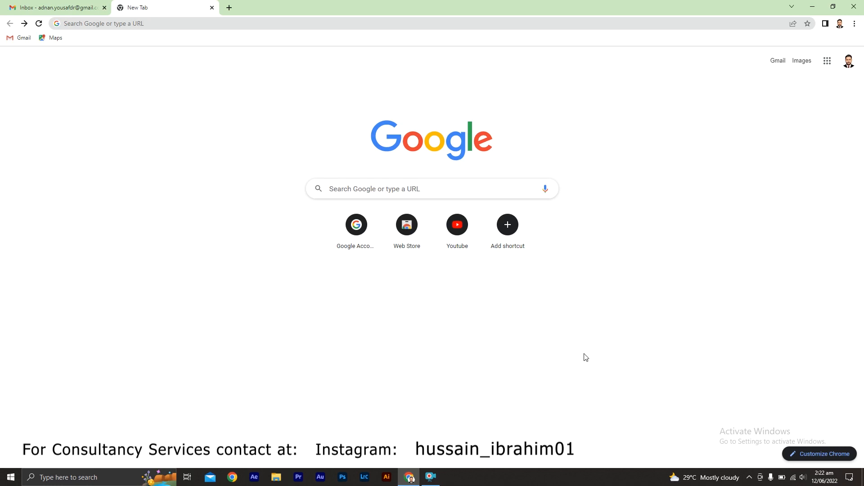
Search Google for 'lazio disco' by typing 'lazio' and picking the suggestion
left_click(368, 187)
type("lazio disco")
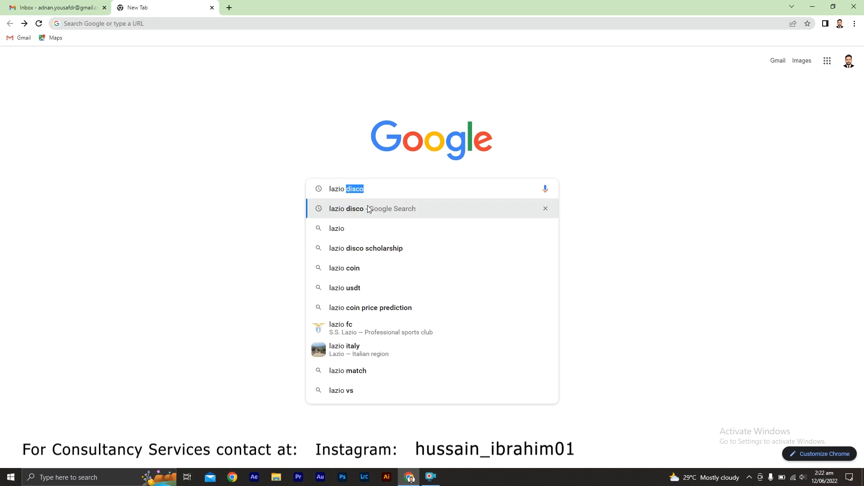
left_click(368, 207)
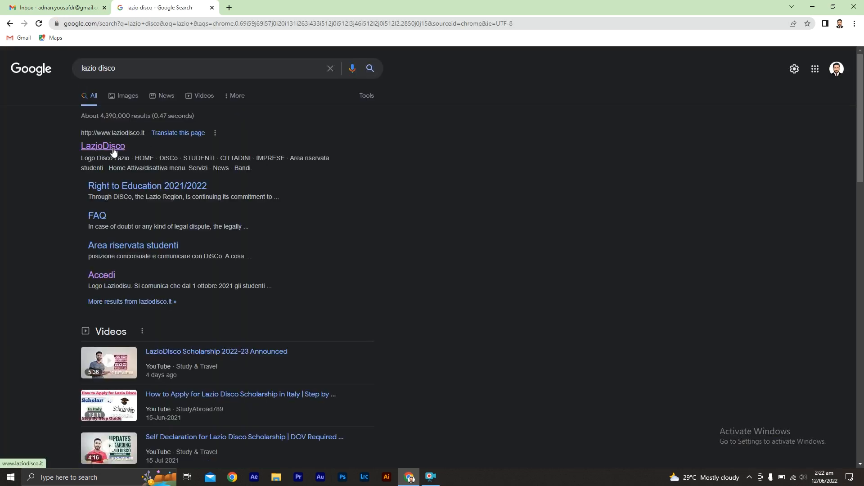
Go to the LazioDisco site and open the Bando Diritto allo Studio 2022/2023 page
left_click(112, 148)
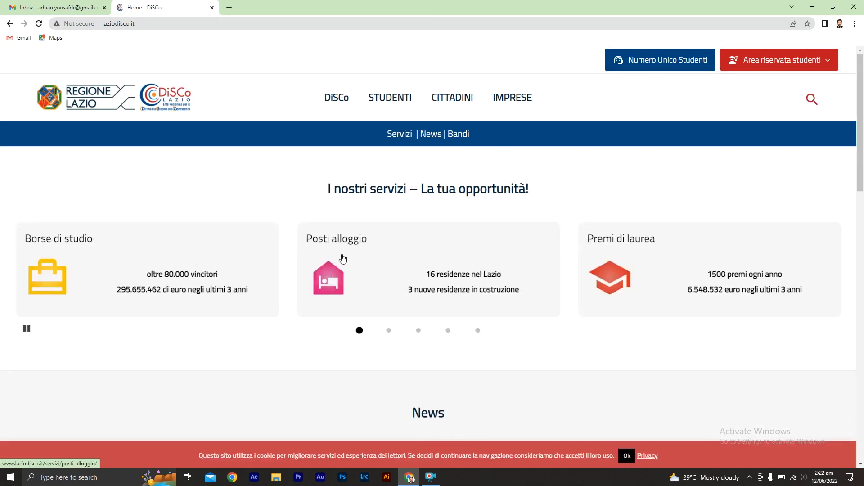
scroll(349, 243, "down", 15)
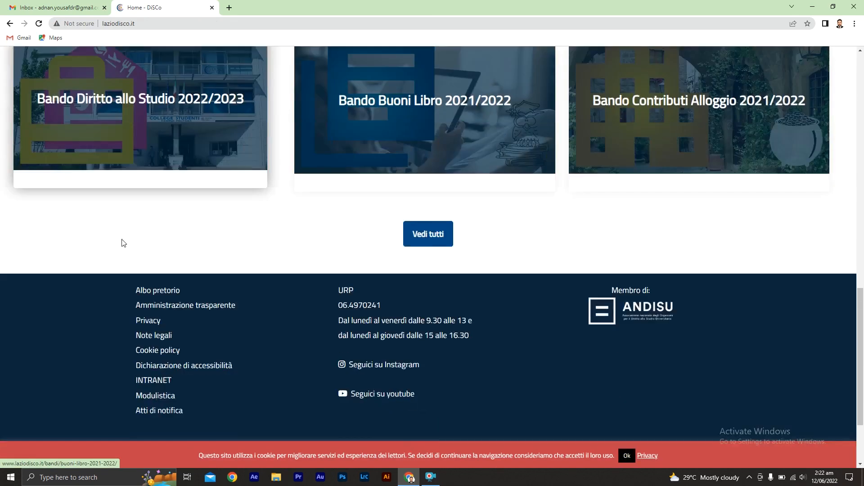
scroll(121, 243, "up", 3)
left_click(162, 245)
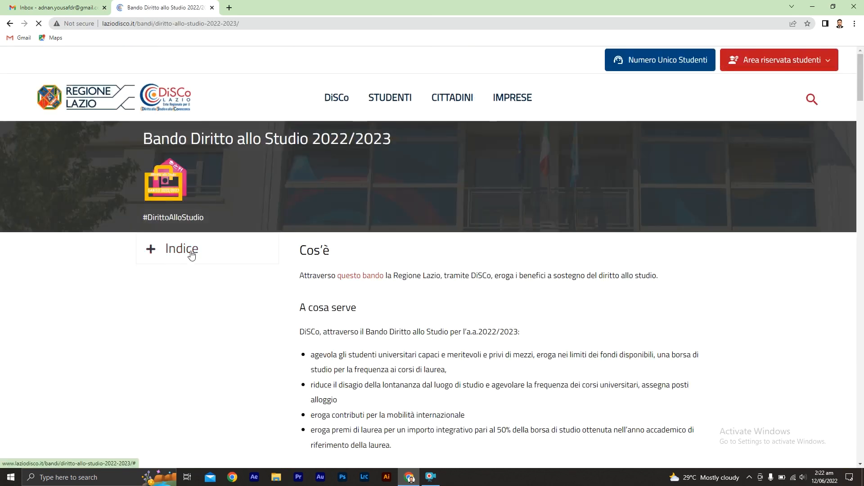
Translate the call page into English
right_click(251, 248)
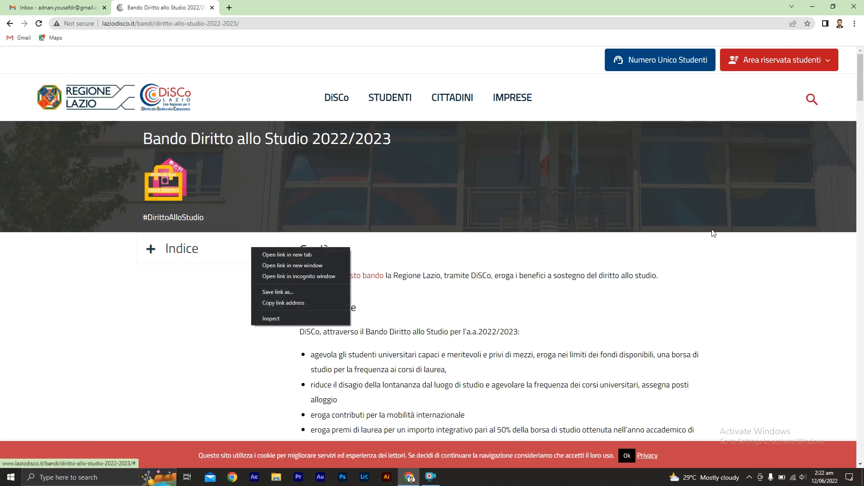
left_click(760, 296)
right_click(713, 248)
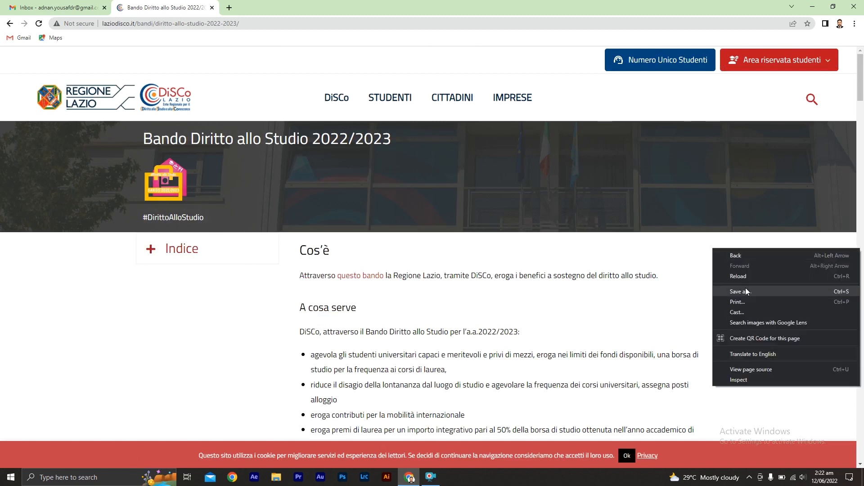
left_click(753, 354)
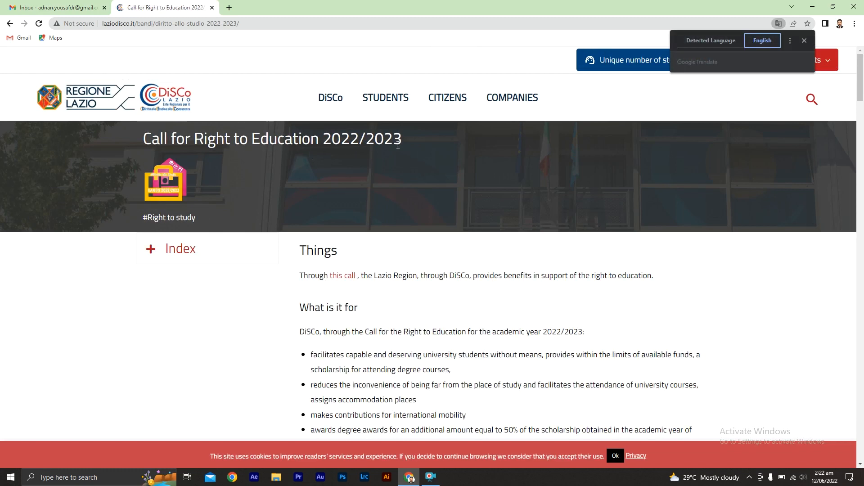
scroll(386, 190, "down", 6)
scroll(354, 195, "down", 13)
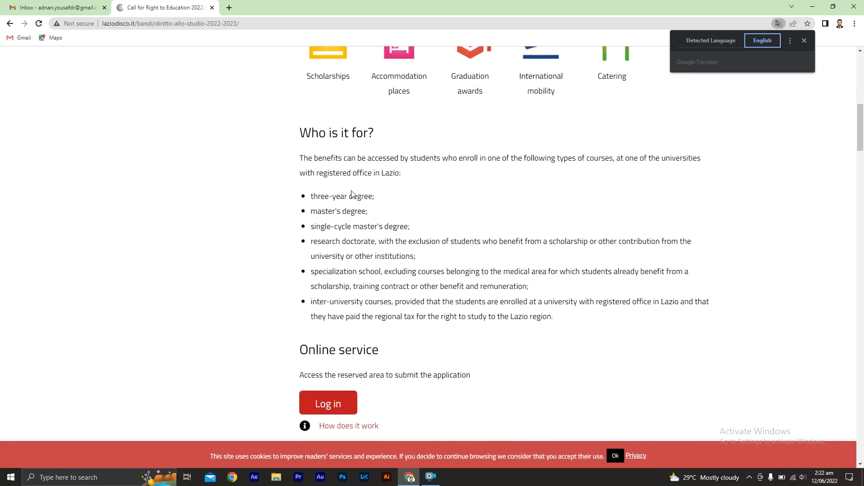
scroll(344, 195, "up", 2)
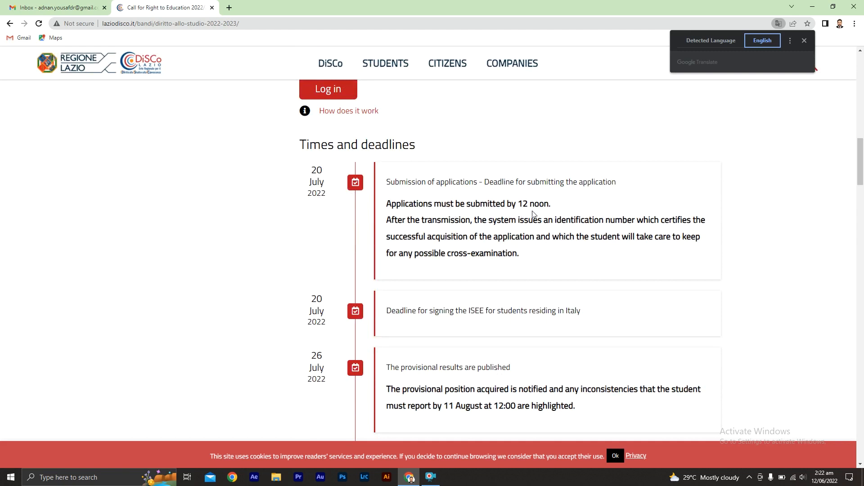
scroll(316, 184, "down", 5)
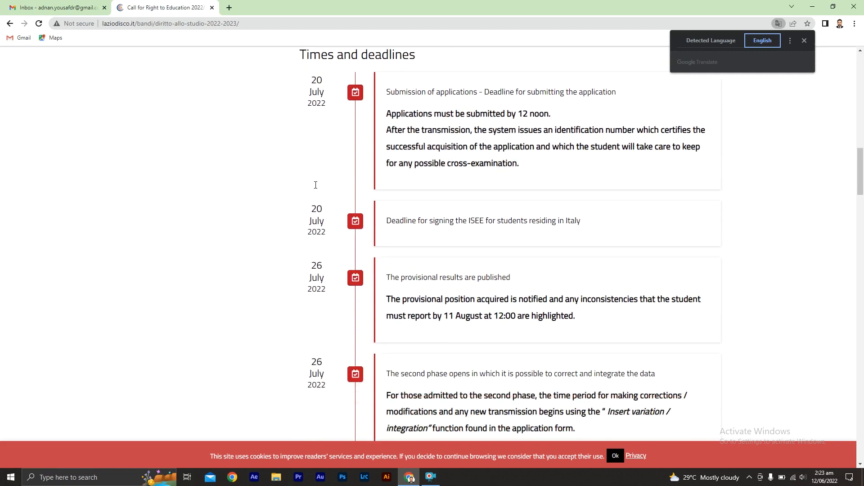
scroll(341, 203, "down", 1)
scroll(334, 185, "up", 1)
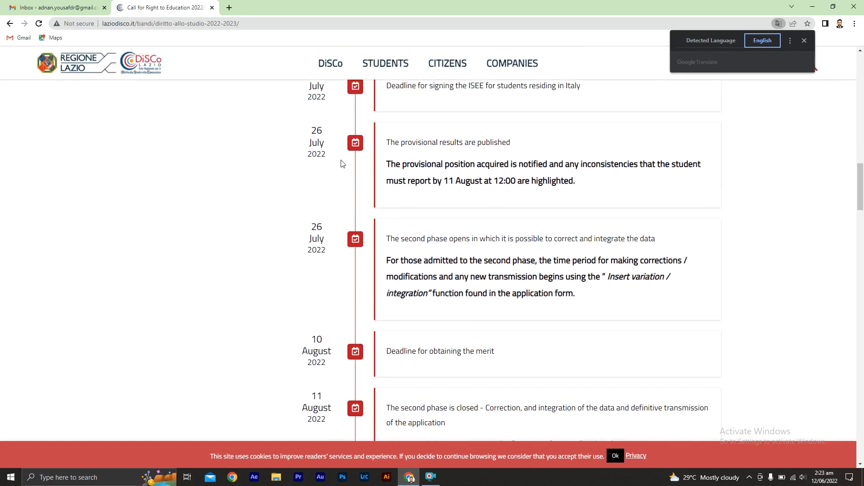
scroll(429, 186, "down", 5)
scroll(409, 168, "up", 1)
scroll(409, 203, "up", 1)
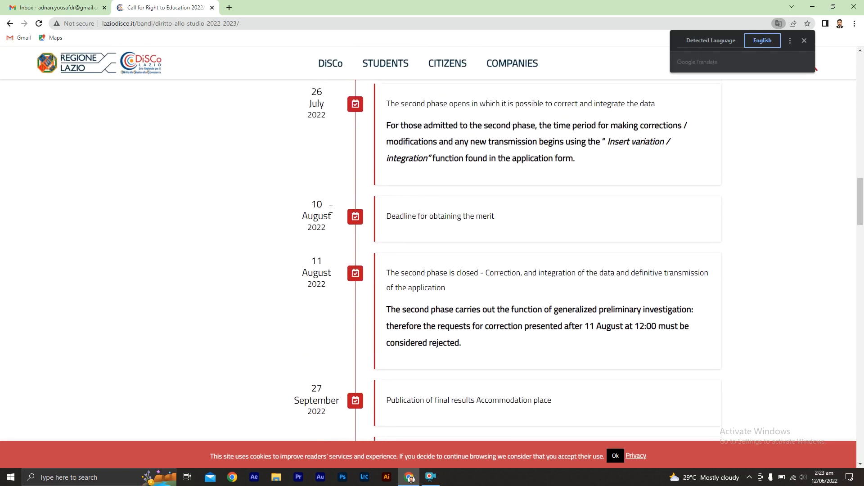
scroll(420, 203, "up", 1)
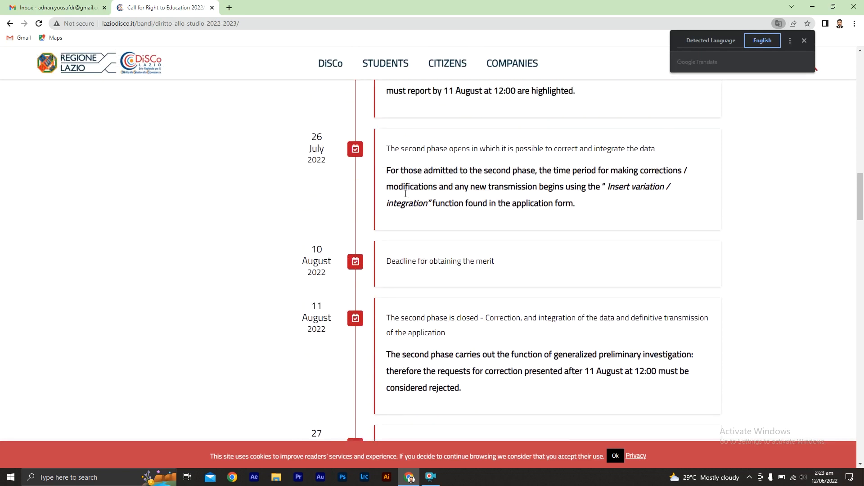
scroll(441, 230, "down", 5)
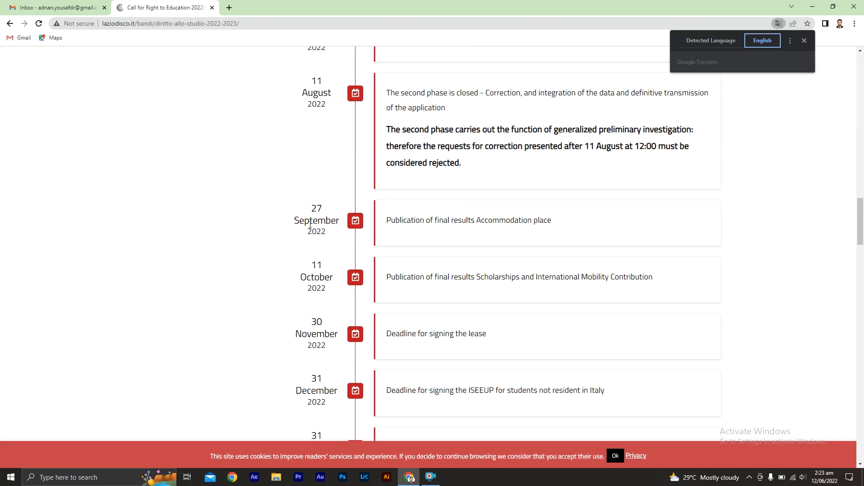
scroll(310, 224, "down", 1)
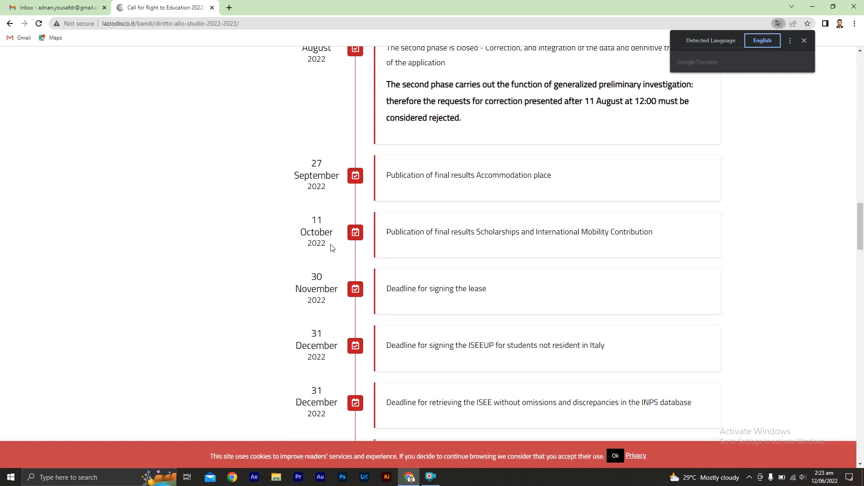
scroll(325, 245, "down", 1)
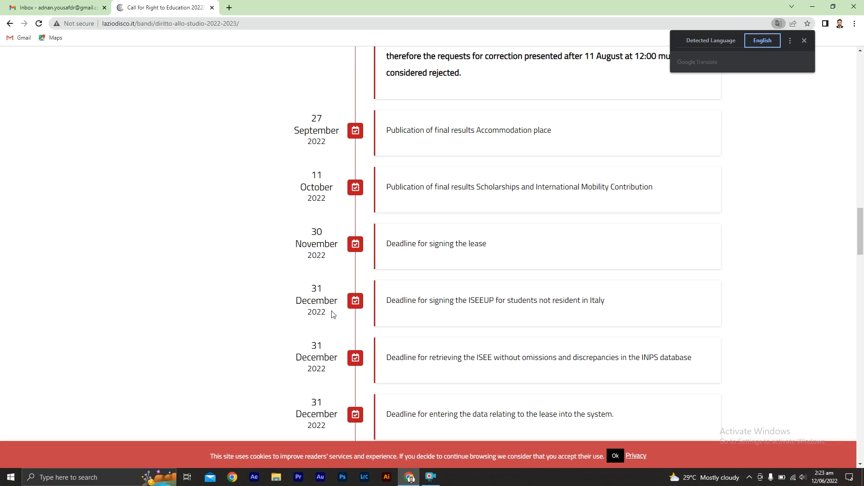
scroll(290, 299, "down", 1)
scroll(312, 325, "down", 1)
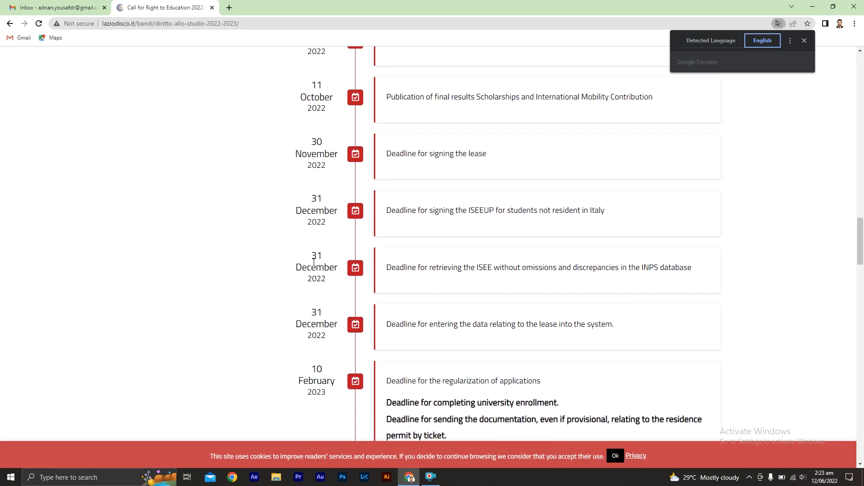
scroll(337, 244, "down", 1)
scroll(336, 243, "down", 2)
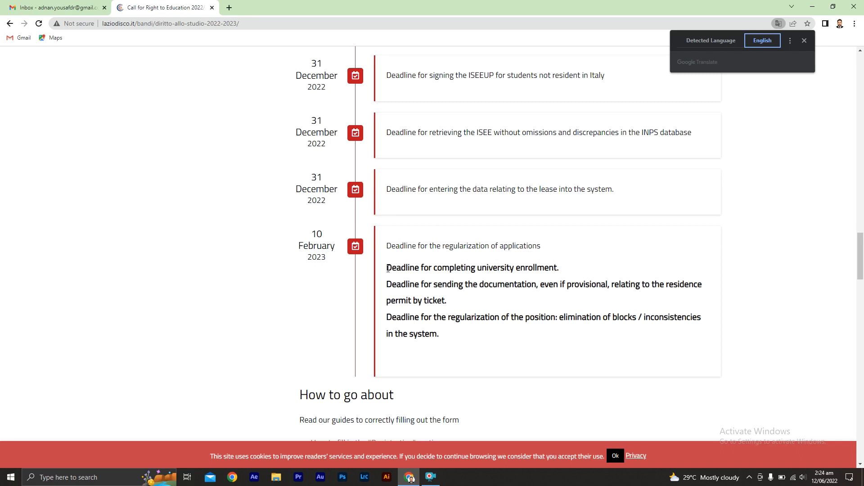
scroll(333, 292, "up", 10)
scroll(333, 292, "up", 15)
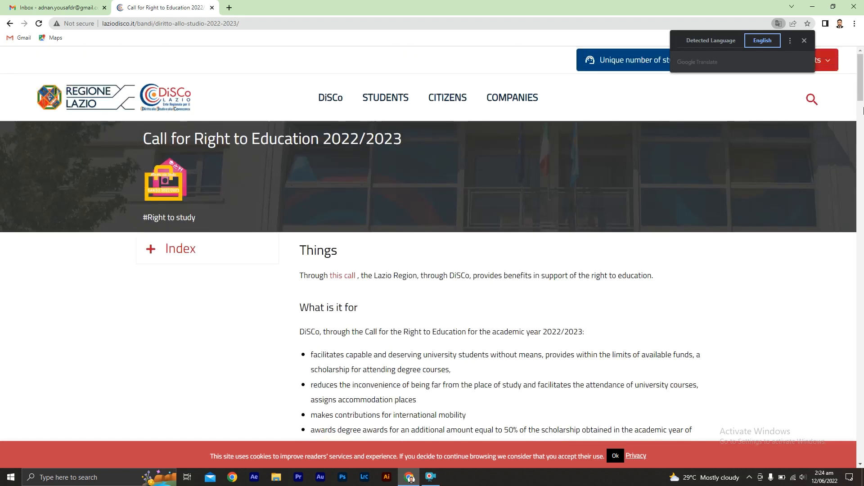
Dismiss the translation prompt and open Registration under Reserved area for students
left_click(807, 44)
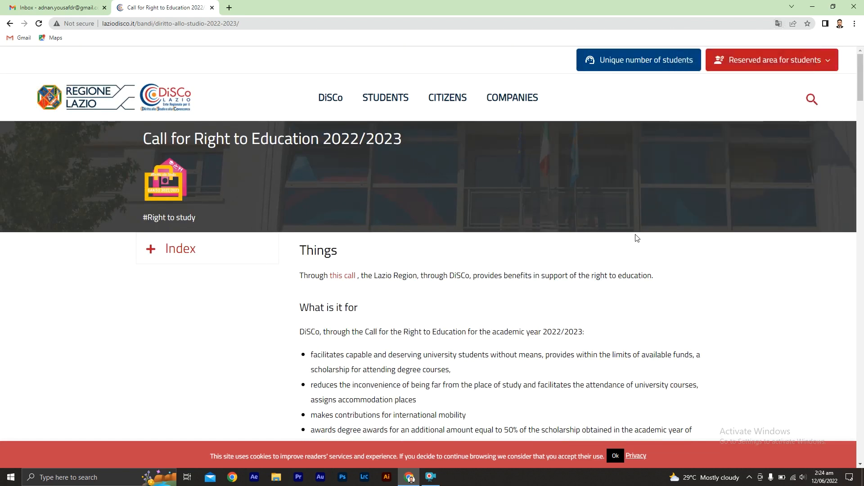
mouse_move(749, 67)
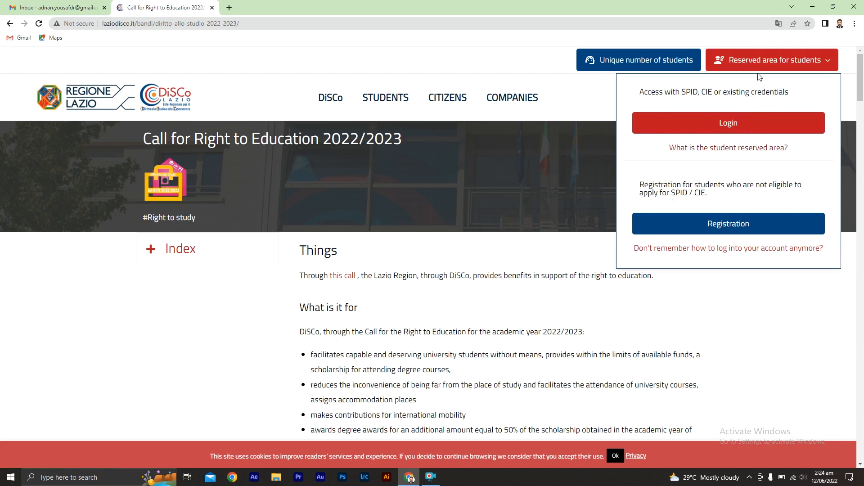
left_click(725, 225)
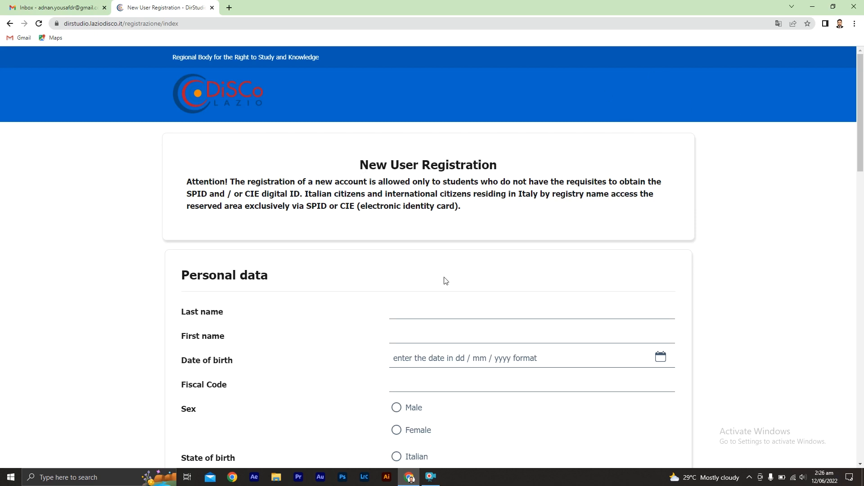
Review the filled name, birth and sex fields, then start a new browser tab
scroll(335, 251, "down", 3)
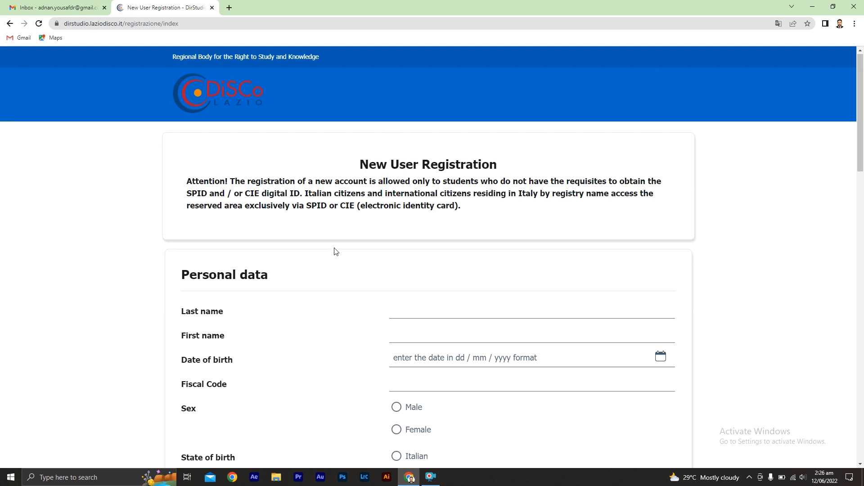
scroll(335, 251, "down", 1)
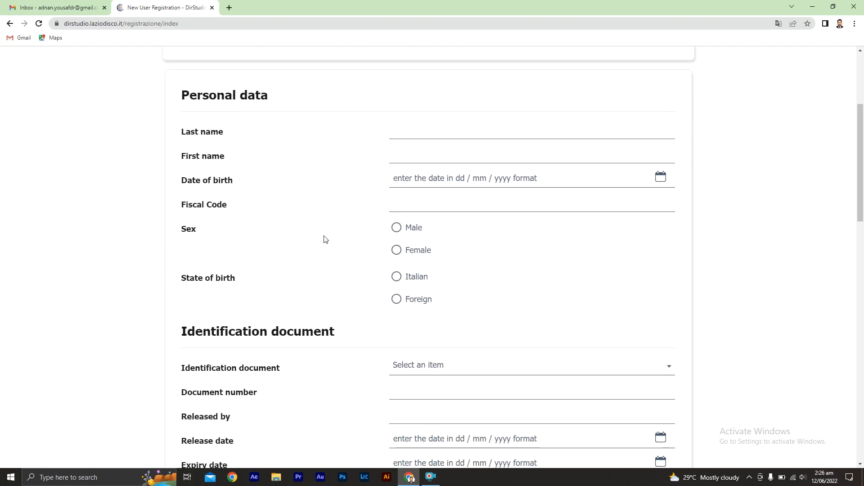
scroll(401, 303, "up", 1)
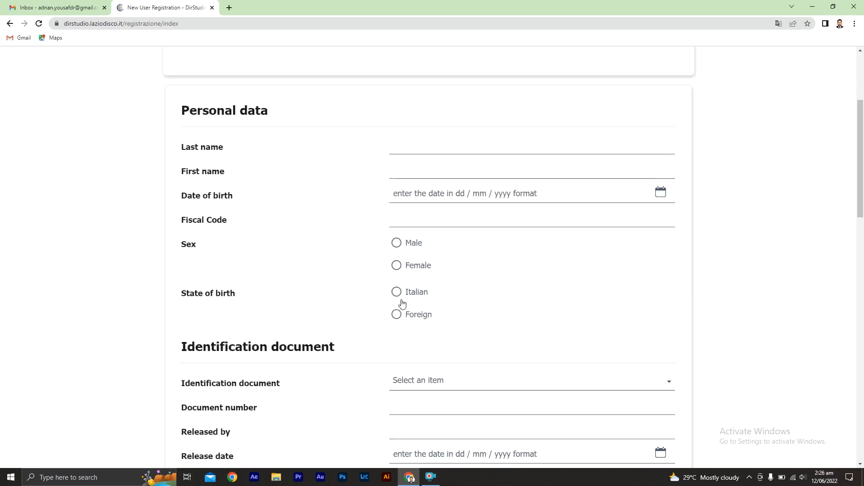
scroll(336, 249, "down", 1)
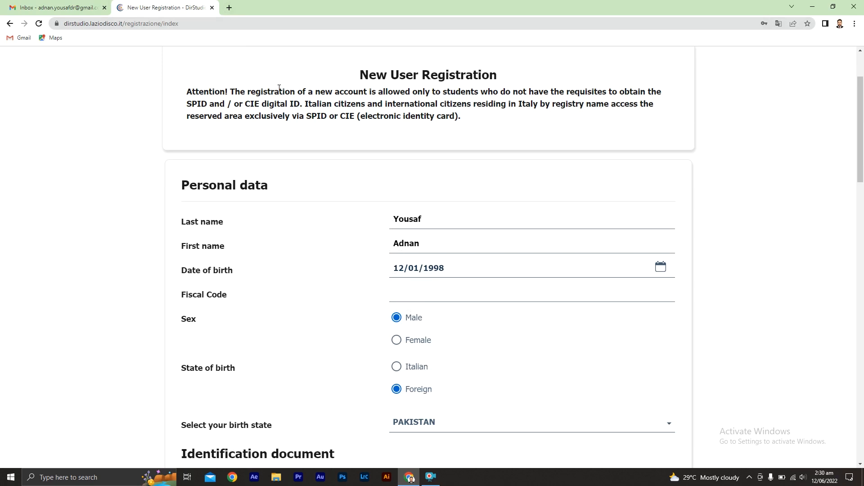
left_click(229, 8)
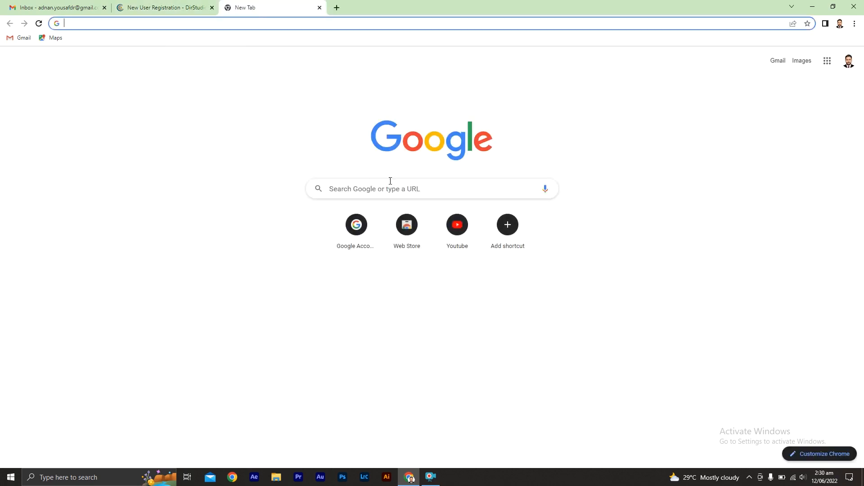
Search Google for an Italian tax code generator and open nonsoloCAP
left_click(376, 195)
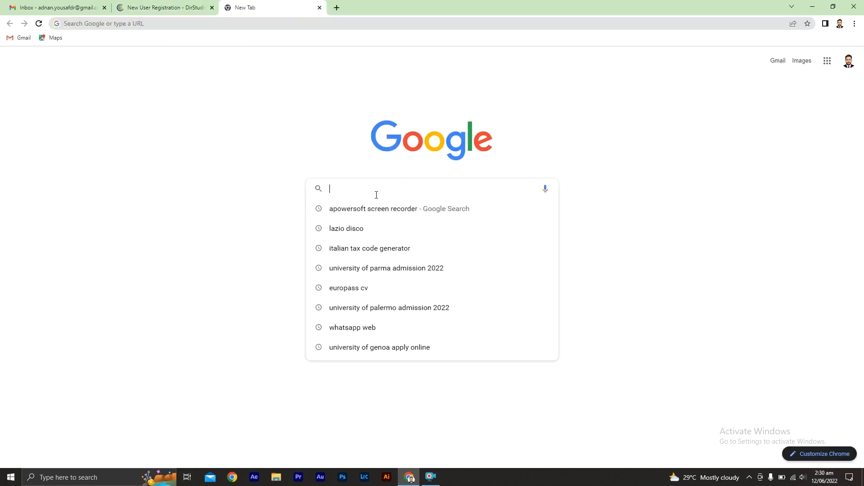
type("italian tax code generator")
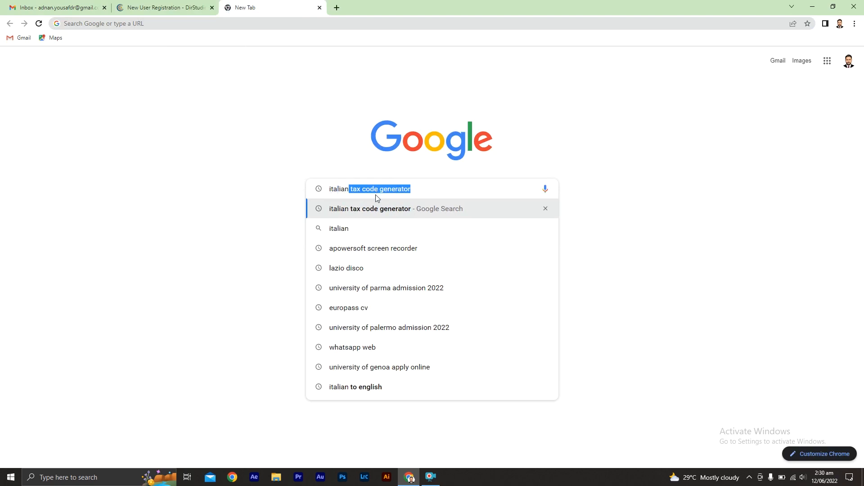
left_click(382, 209)
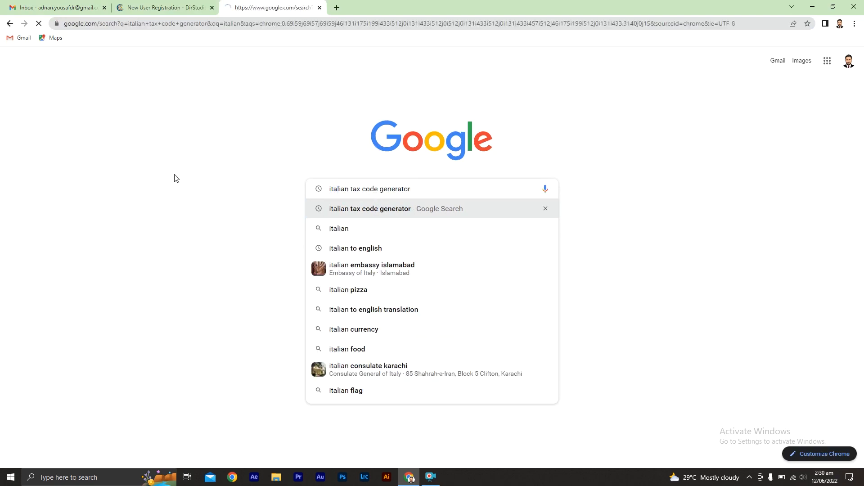
scroll(198, 161, "down", 1)
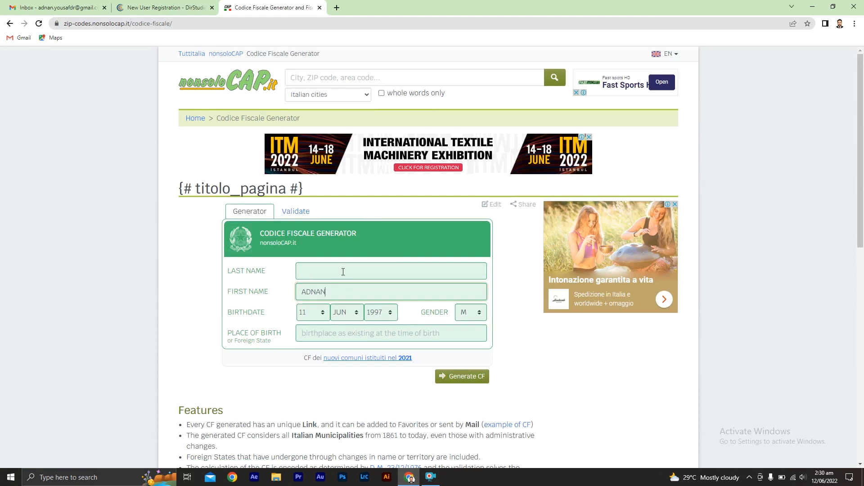
Enter the applicant's last name and PAKISTAN birthplace, generate and copy the fiscal code
left_click(343, 272)
type("YOUSAF")
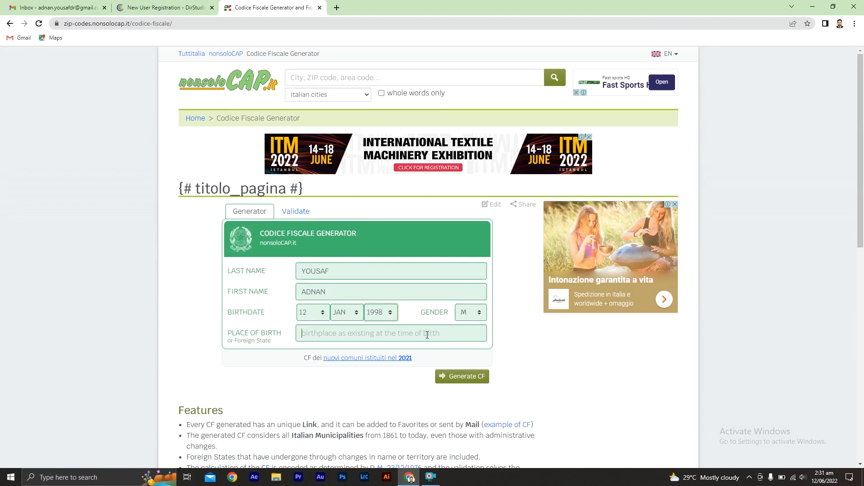
left_click(427, 334)
type("PAKISTAN")
left_click(389, 361)
left_click(459, 377)
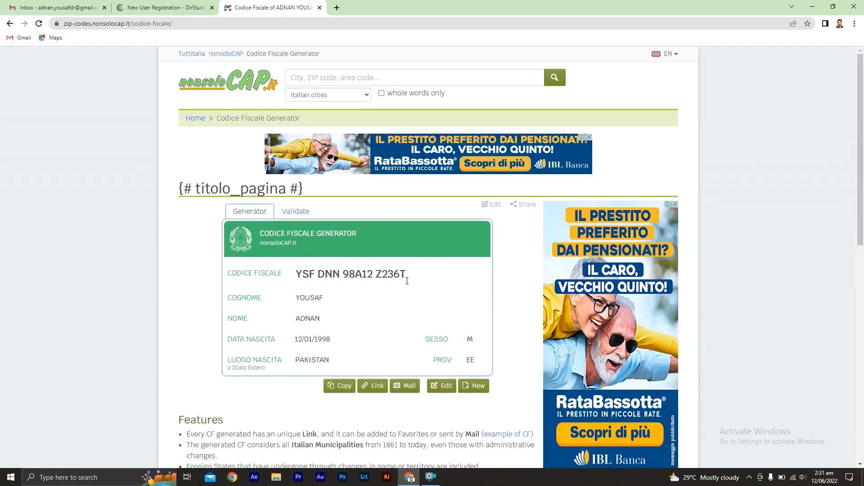
left_click(340, 388)
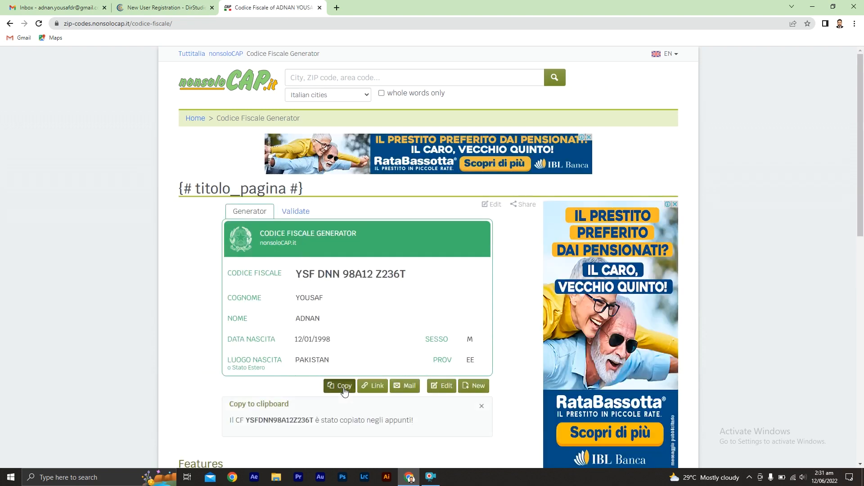
left_click(162, 8)
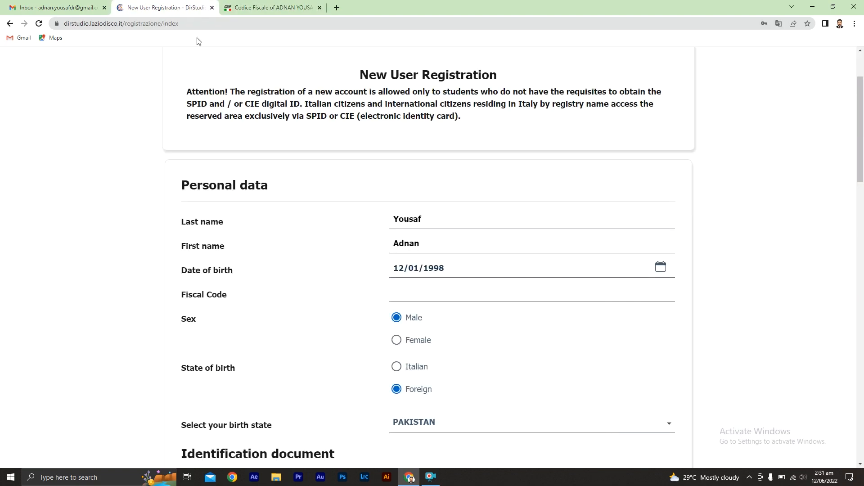
Paste the generated fiscal code into the Fiscal Code field
left_click(480, 295)
key("ctrl+v")
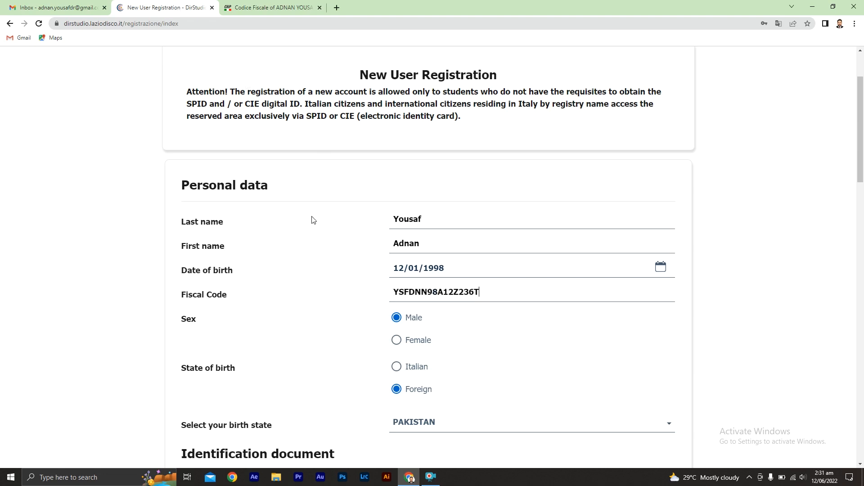
scroll(313, 220, "down", 2)
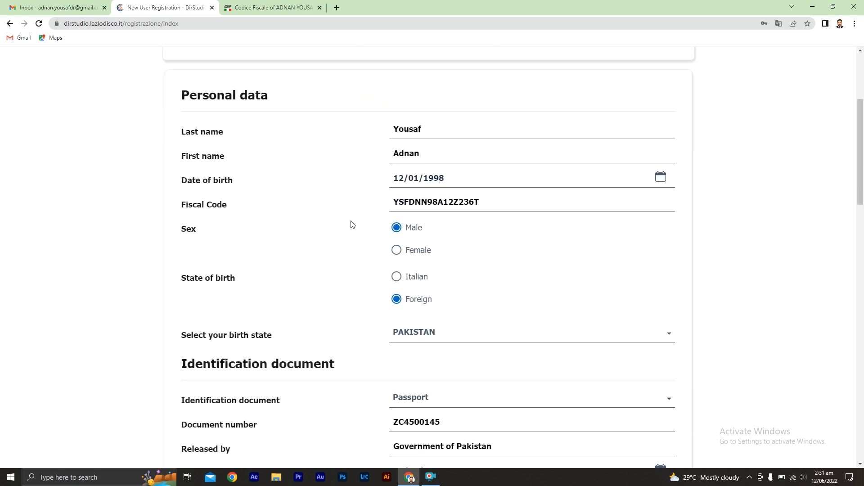
scroll(378, 231, "down", 1)
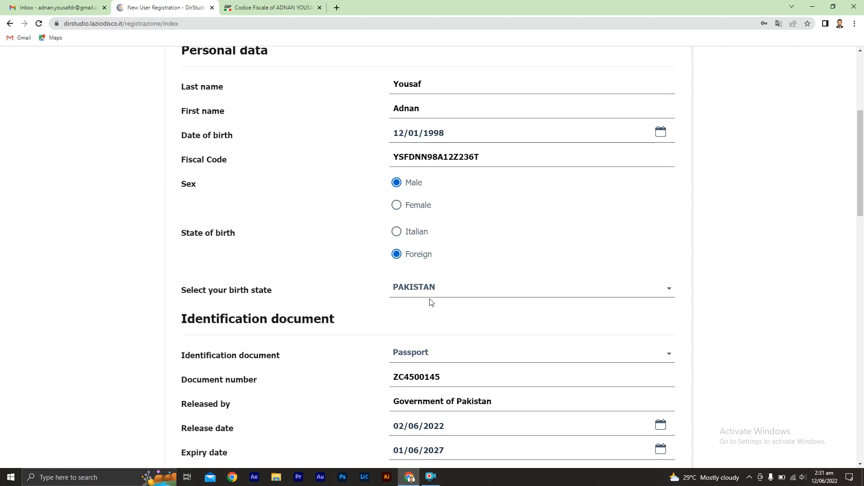
Keep PAKISTAN as birth state and move down through the residence and contact fields
left_click(512, 295)
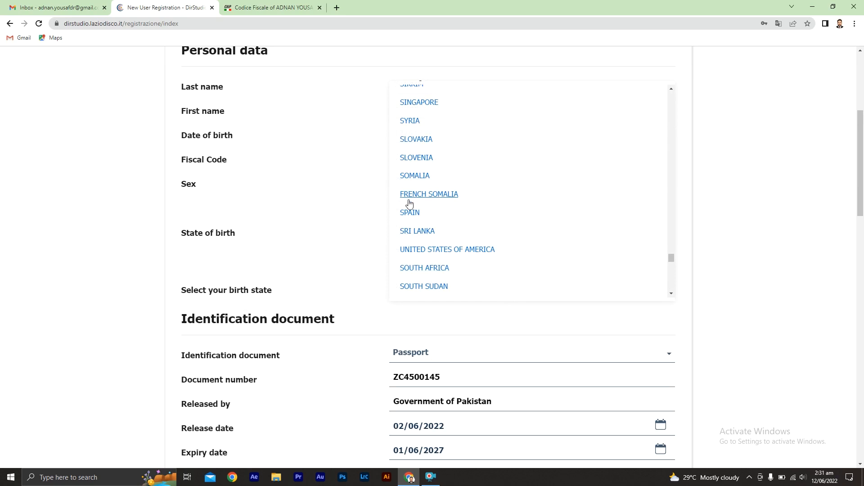
left_click(792, 160)
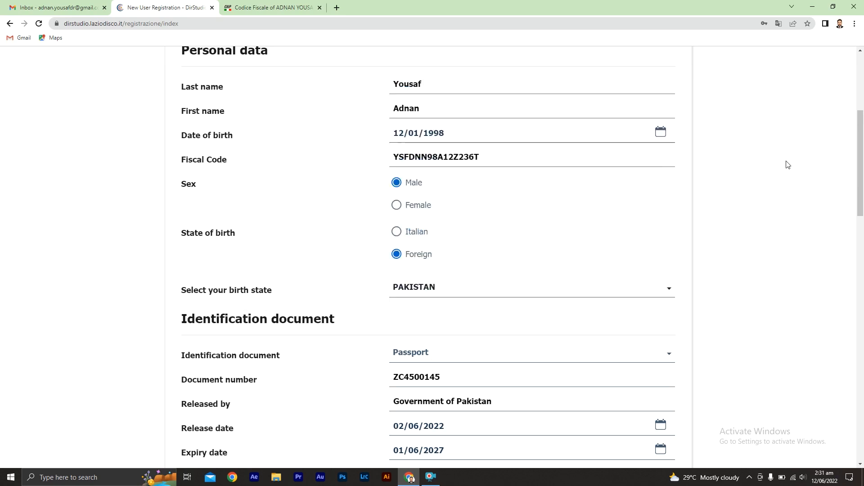
scroll(386, 303, "down", 4)
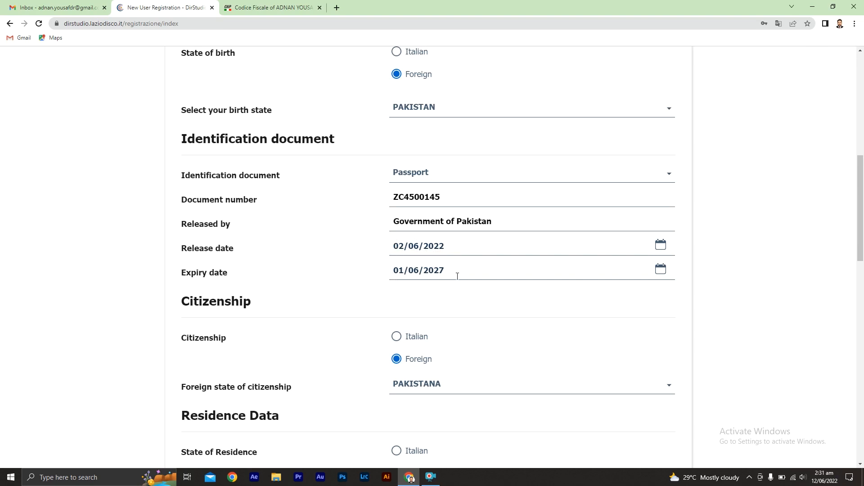
scroll(457, 275, "down", 1)
scroll(443, 238, "down", 1)
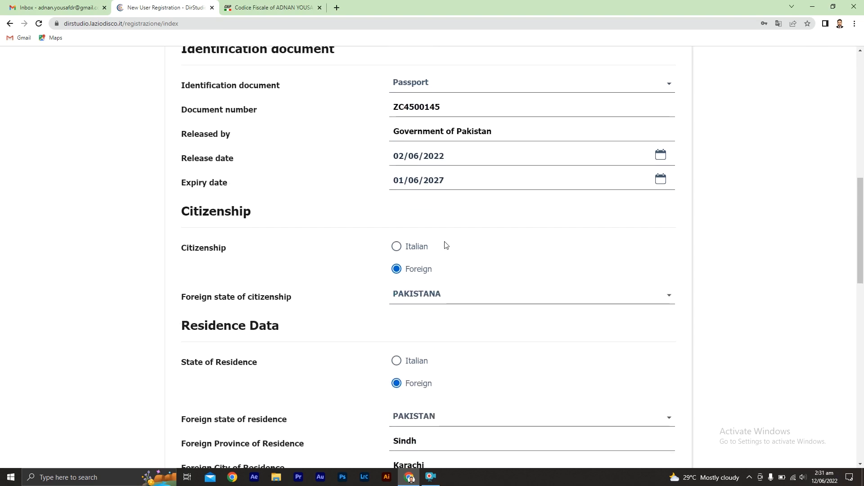
scroll(267, 271, "down", 1)
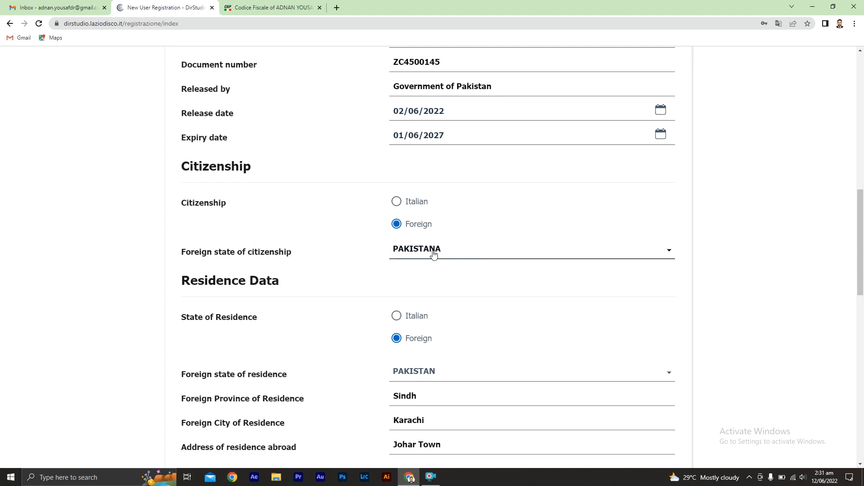
scroll(433, 253, "down", 4)
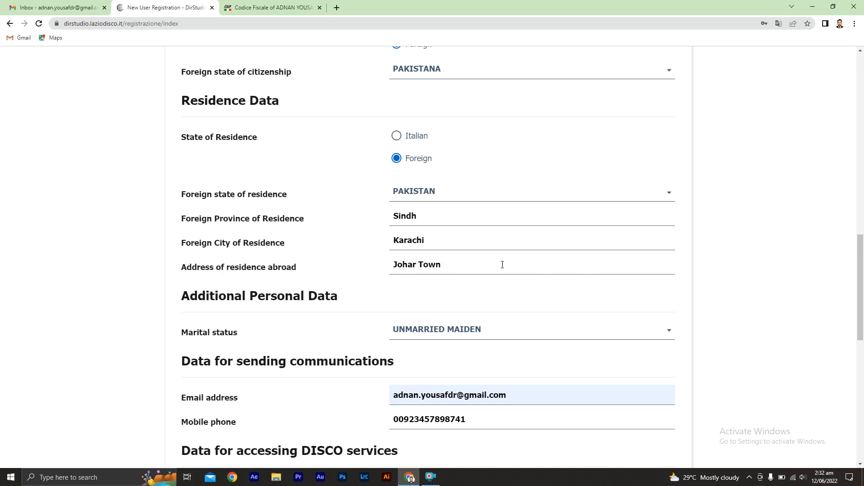
scroll(365, 249, "down", 2)
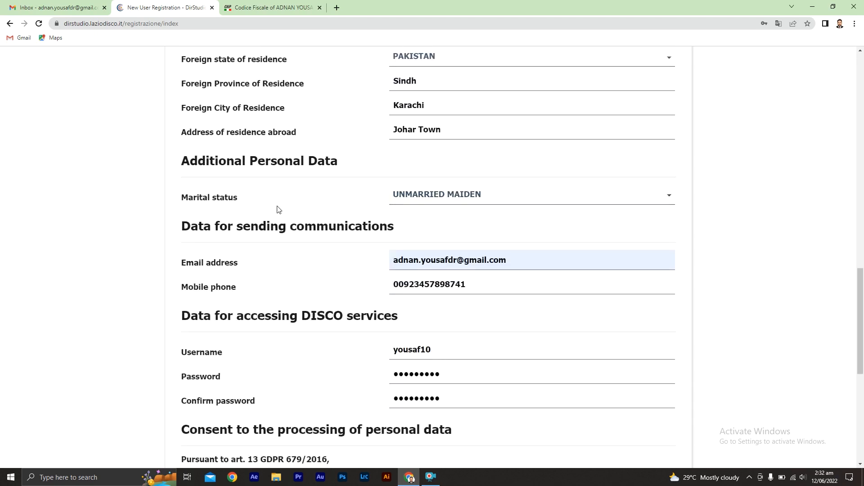
Keep UNMARRIED MAIDEN as the marital status
left_click(503, 200)
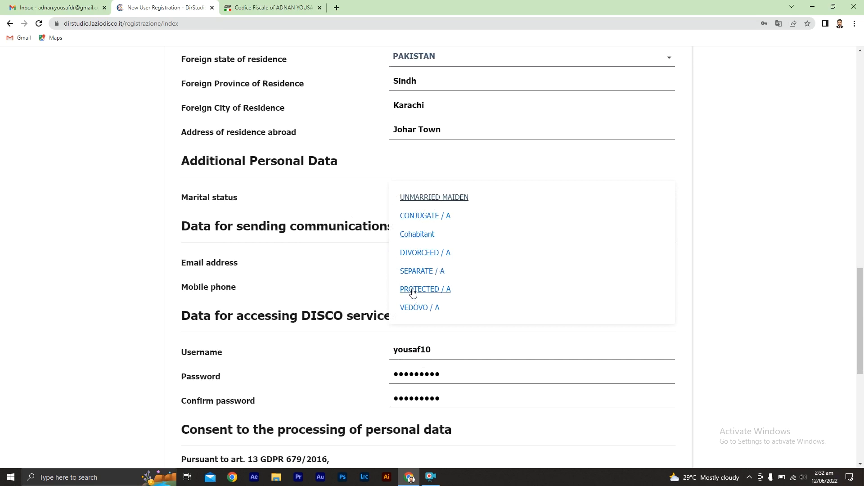
left_click(434, 204)
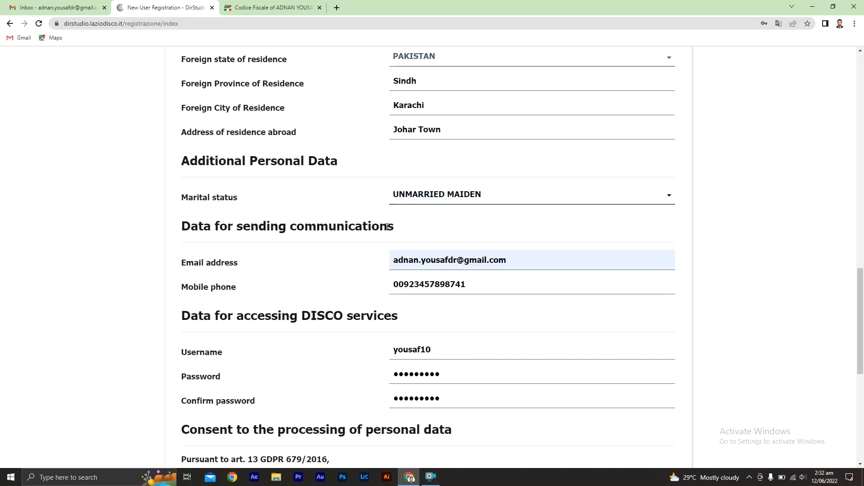
scroll(342, 238, "down", 2)
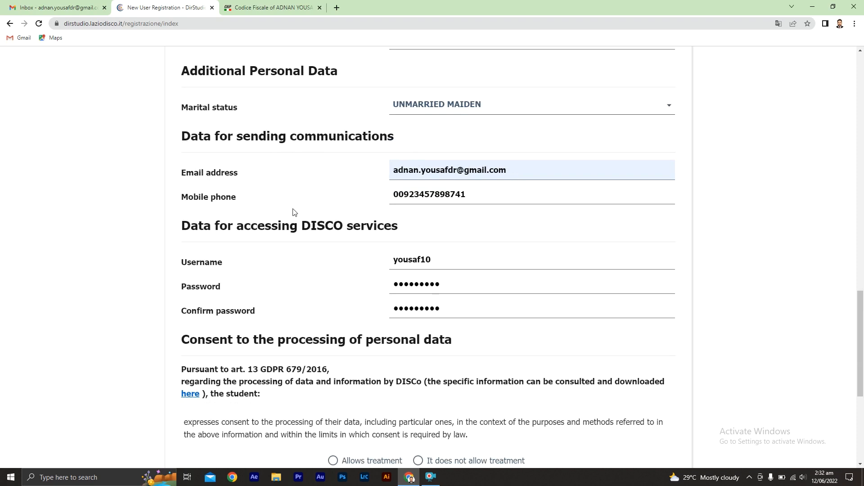
scroll(320, 220, "down", 1)
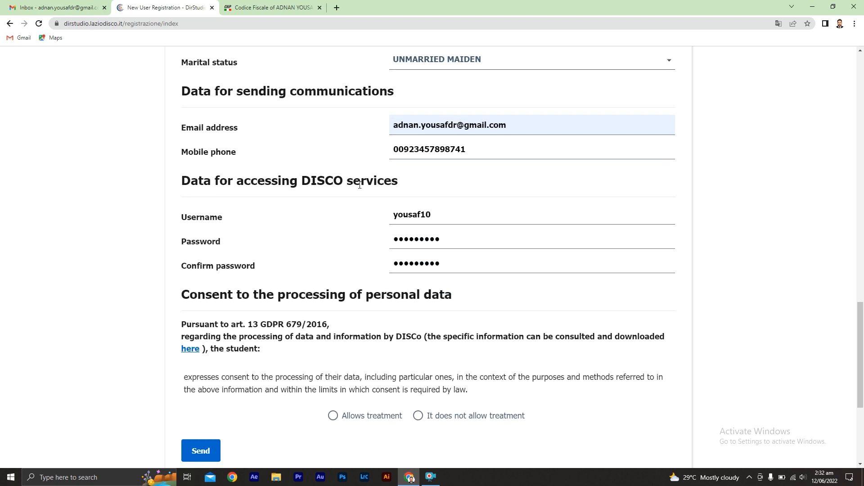
scroll(333, 180, "down", 1)
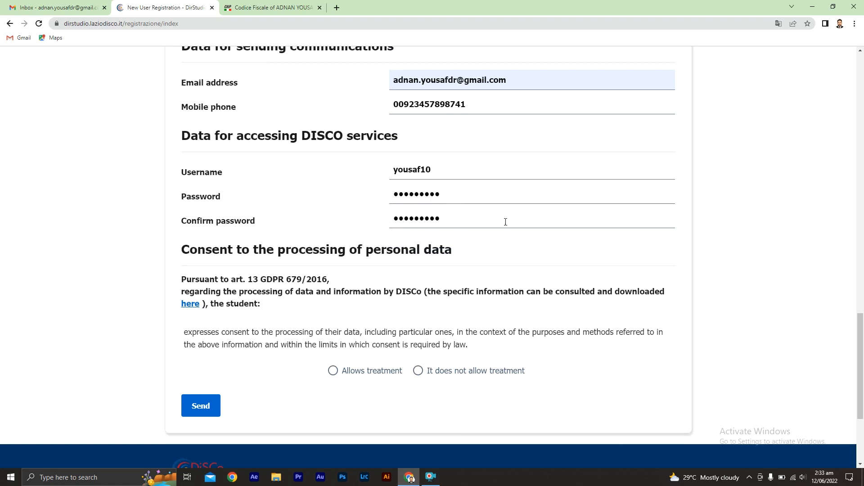
Select 'Allows treatment' for data processing and send the registration
scroll(324, 231, "up", 2)
scroll(324, 232, "down", 3)
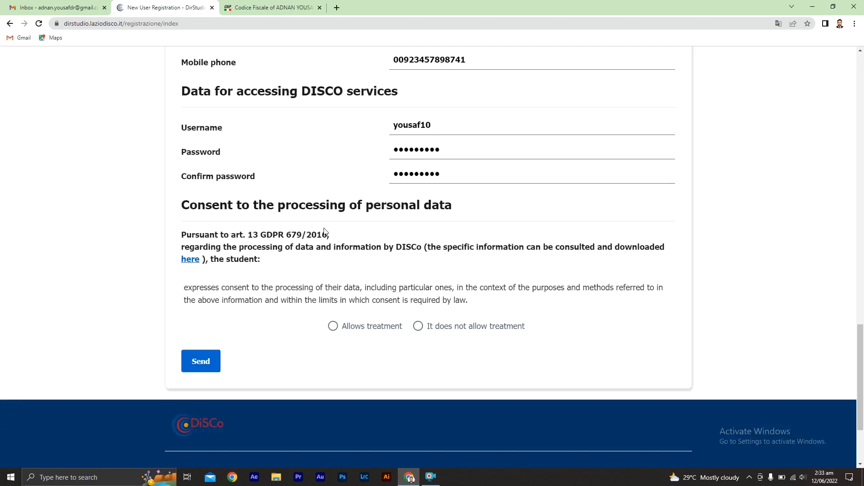
scroll(324, 232, "up", 6)
scroll(324, 232, "up", 3)
scroll(324, 232, "down", 10)
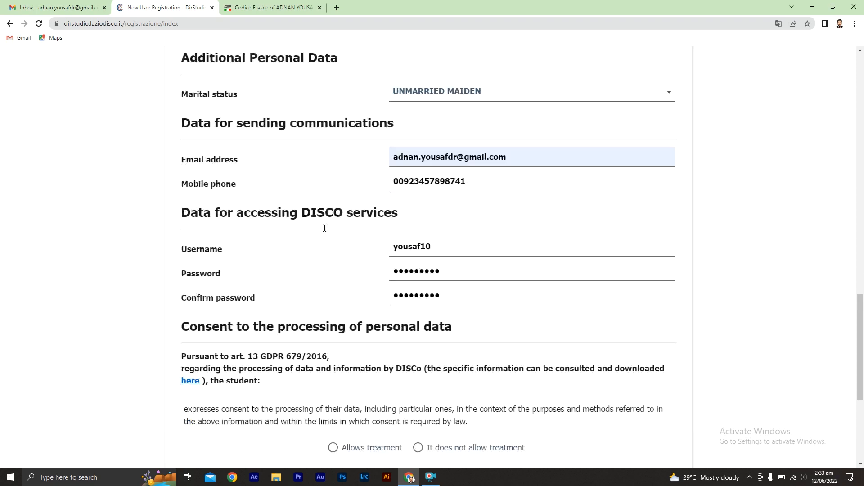
scroll(324, 231, "down", 1)
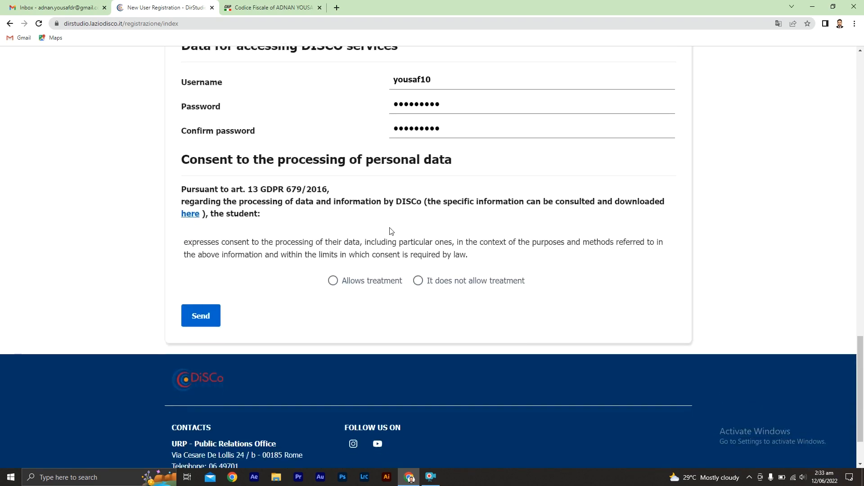
left_click(334, 283)
left_click(202, 320)
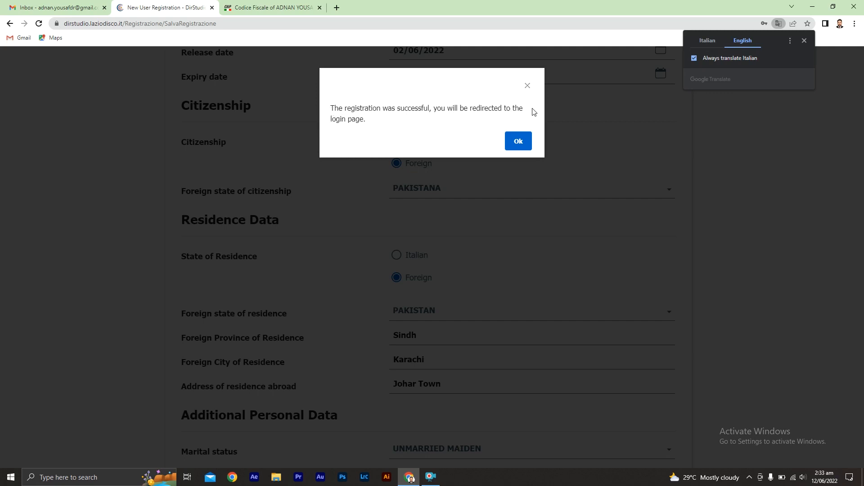
Log in with the new account's username and saved password
left_click(517, 141)
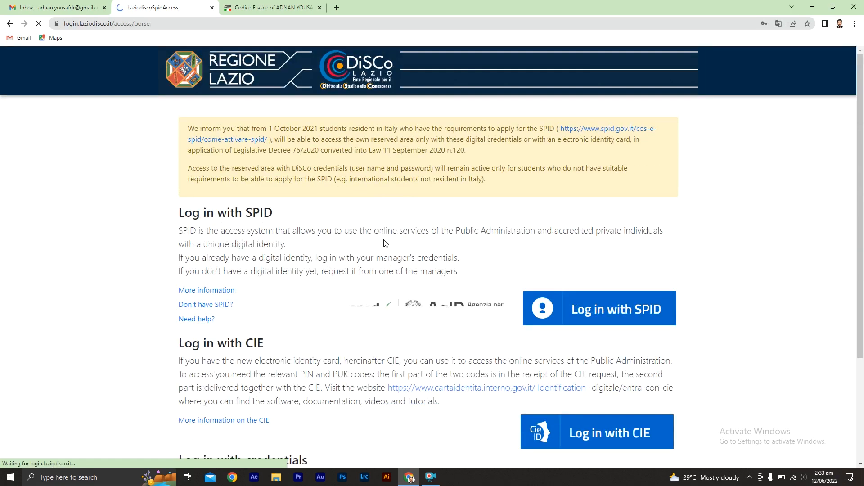
scroll(315, 216, "down", 3)
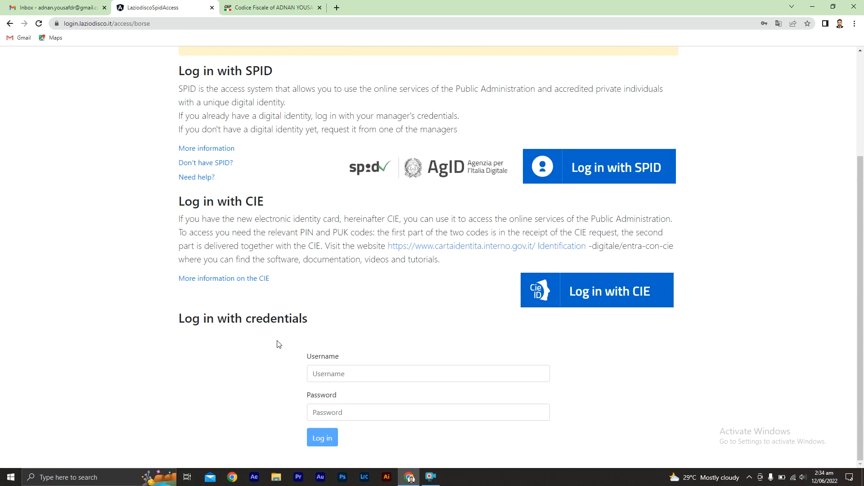
left_click(336, 374)
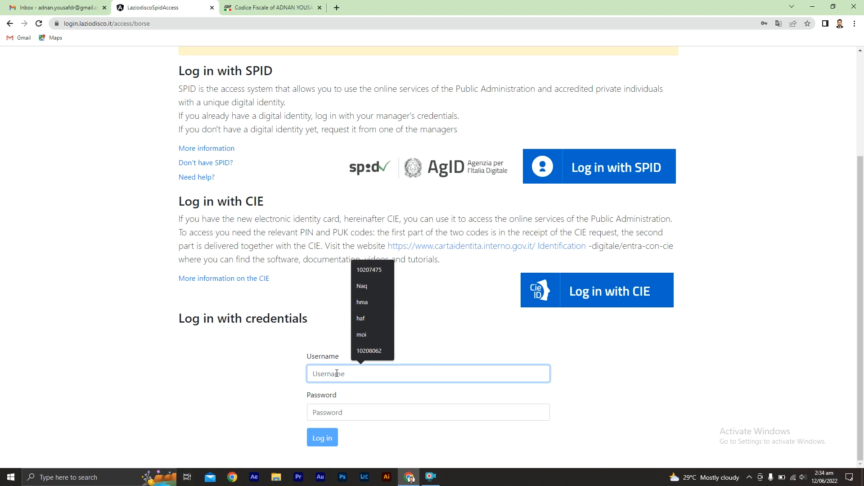
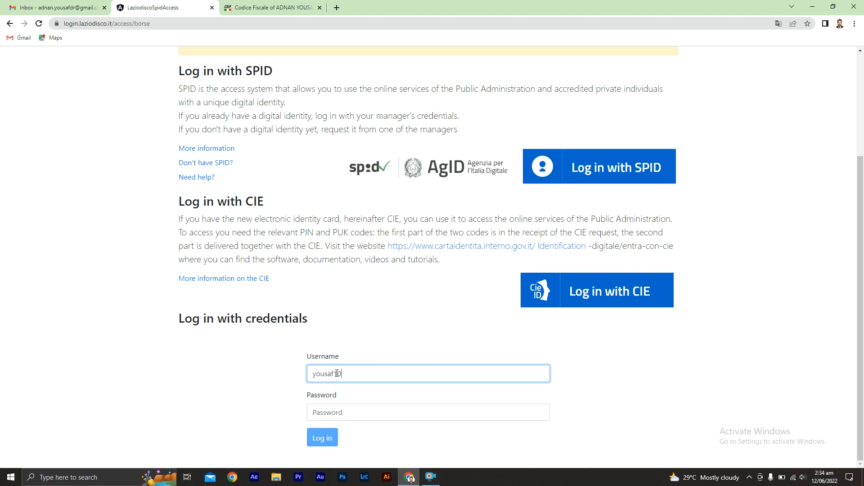
left_click(347, 417)
key("ctrl+v")
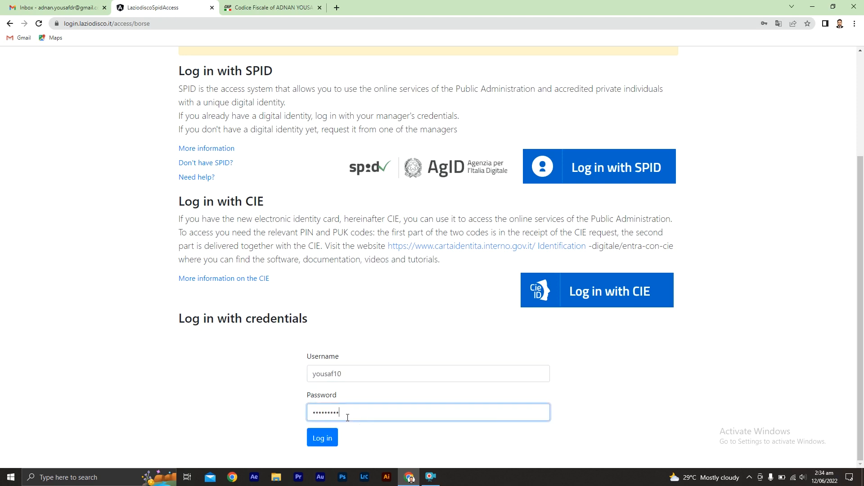
left_click(332, 440)
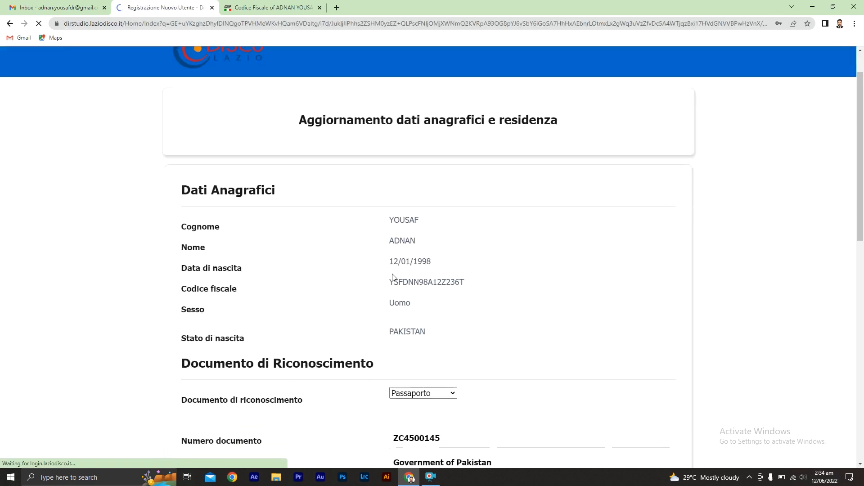
Select 'Allows treatment' on the personal-data update page and send it
scroll(392, 275, "down", 1)
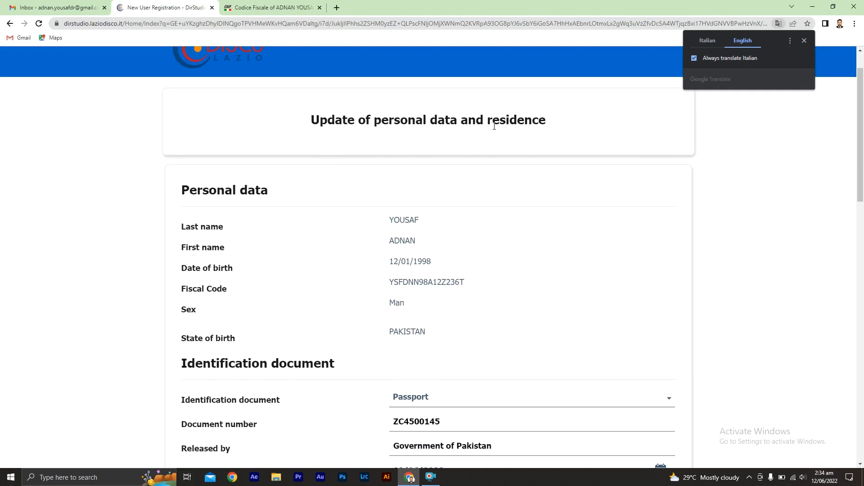
scroll(331, 221, "down", 2)
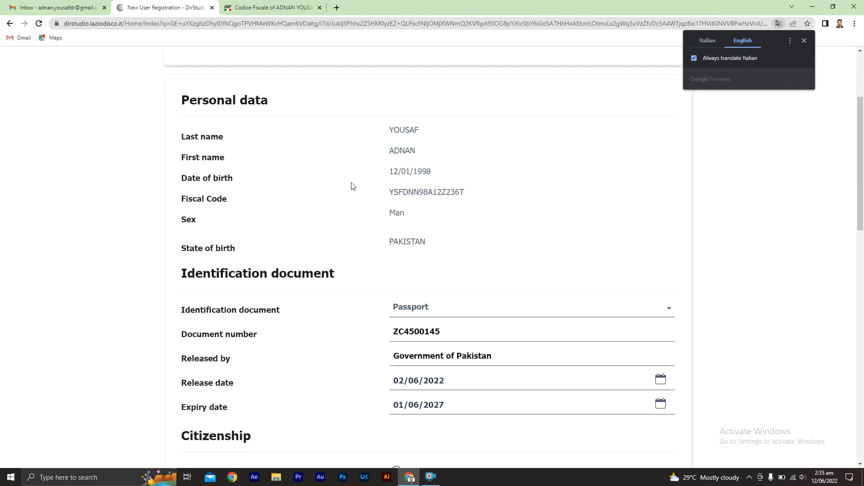
scroll(324, 186, "down", 3)
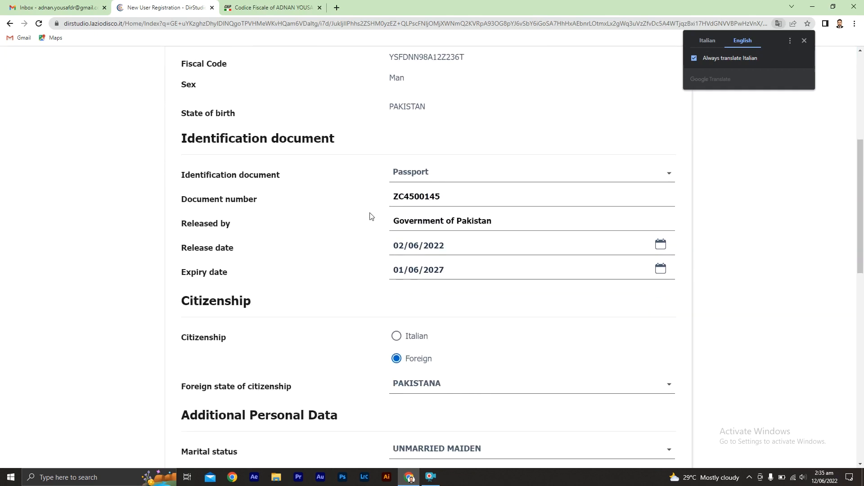
scroll(369, 225, "down", 1)
scroll(372, 247, "down", 8)
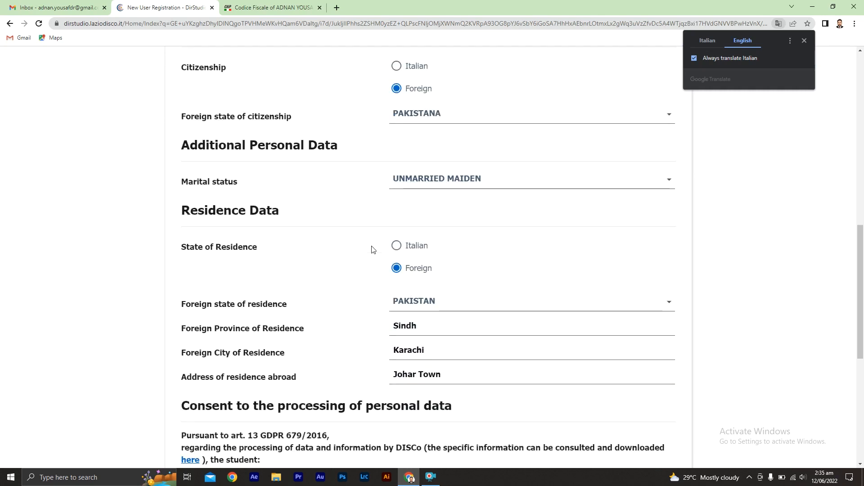
scroll(373, 249, "down", 4)
scroll(373, 247, "up", 2)
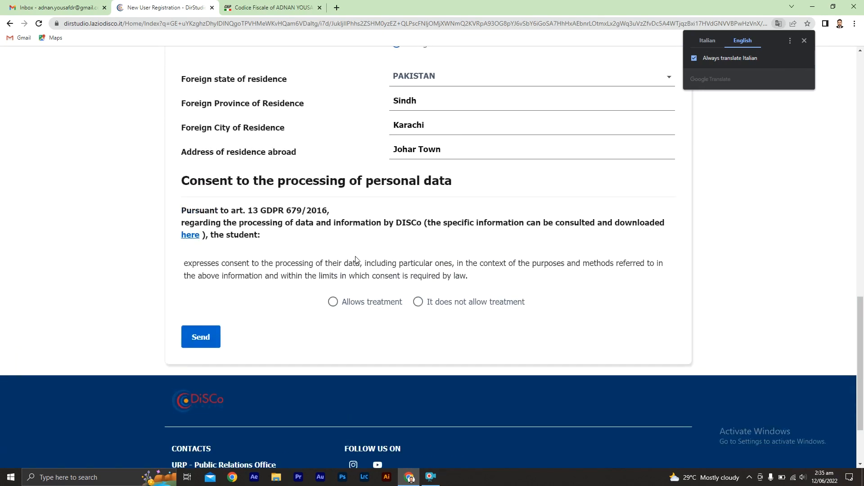
left_click(333, 303)
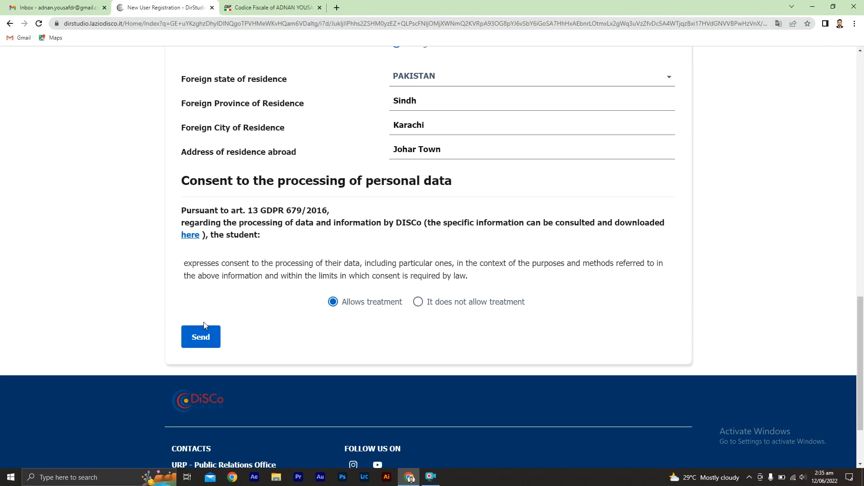
left_click(203, 337)
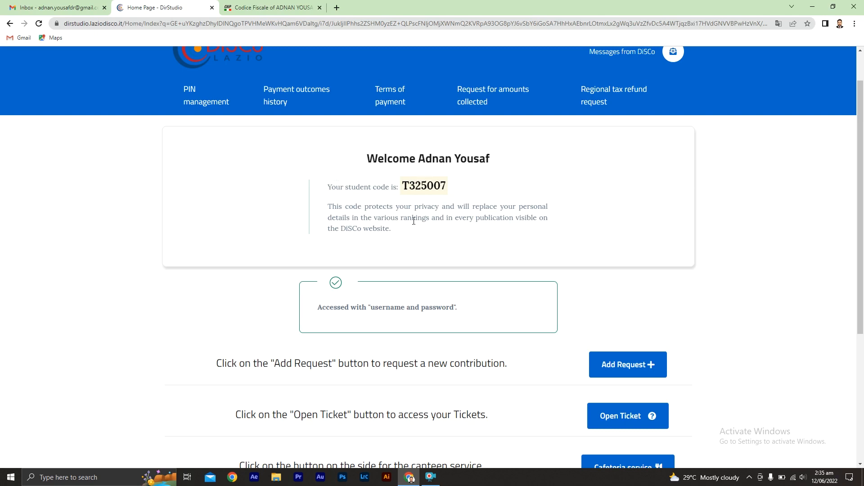
Add a new request and choose the Call for Right to Education 2022/2023
scroll(425, 255, "down", 2)
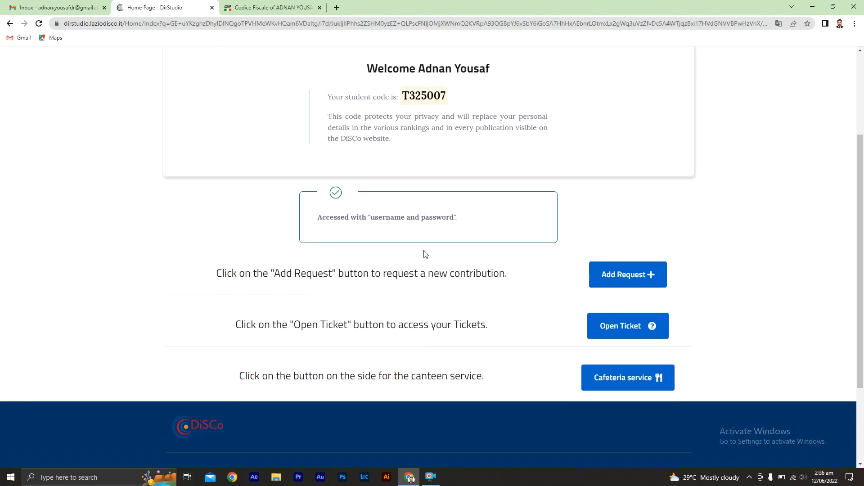
scroll(423, 225, "down", 1)
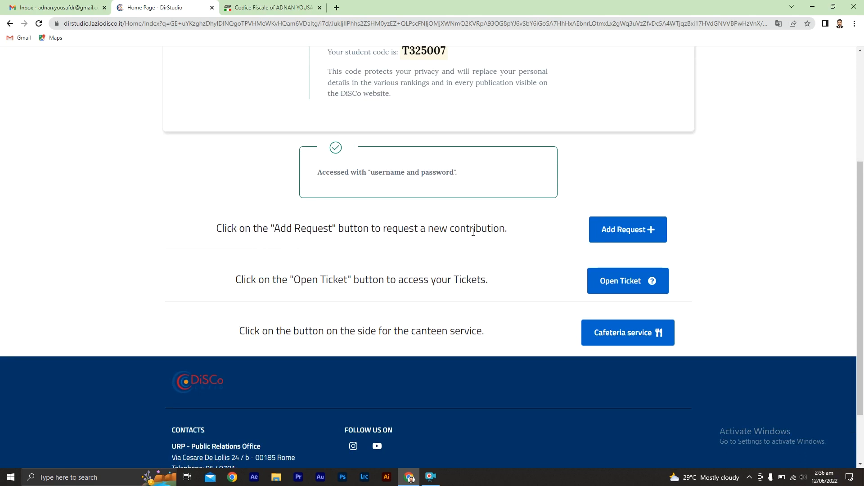
left_click(625, 236)
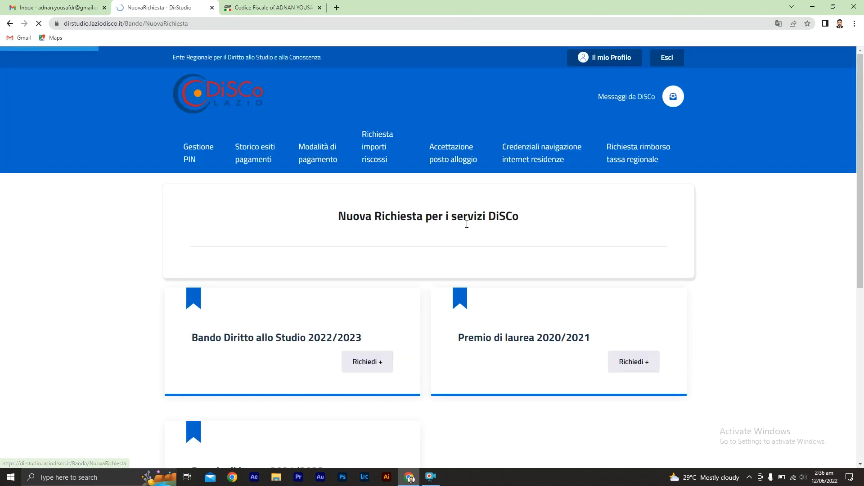
scroll(288, 223, "down", 3)
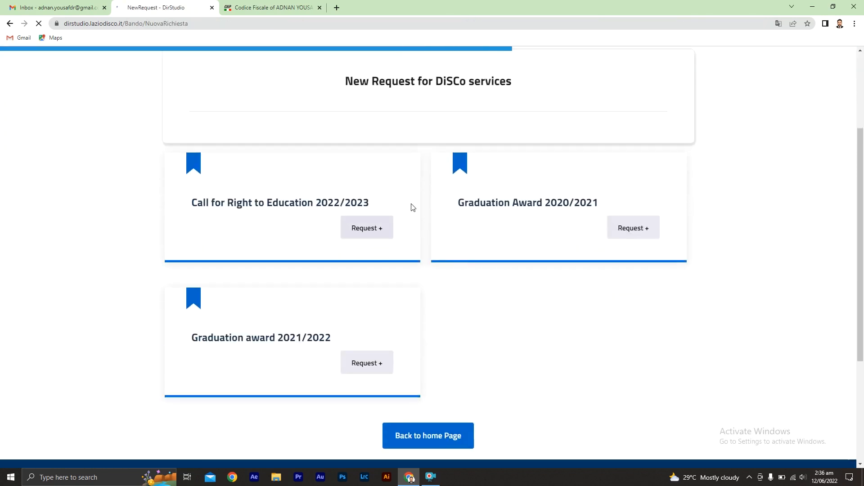
scroll(355, 216, "up", 1)
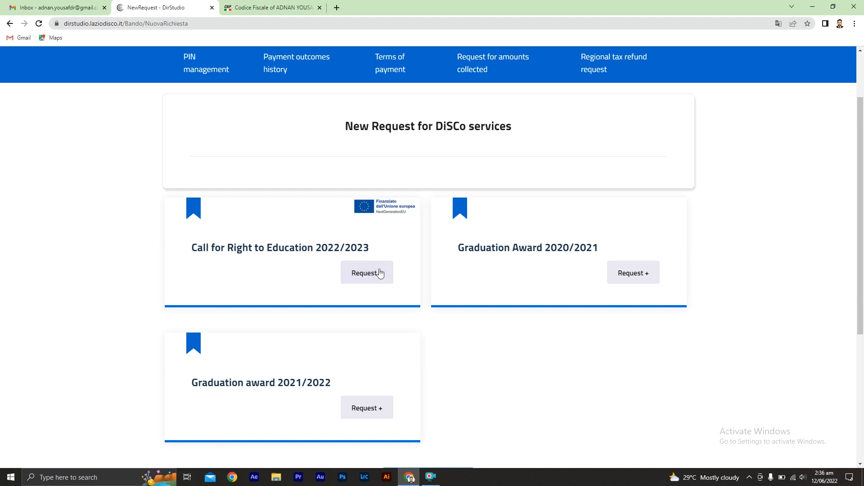
left_click(364, 279)
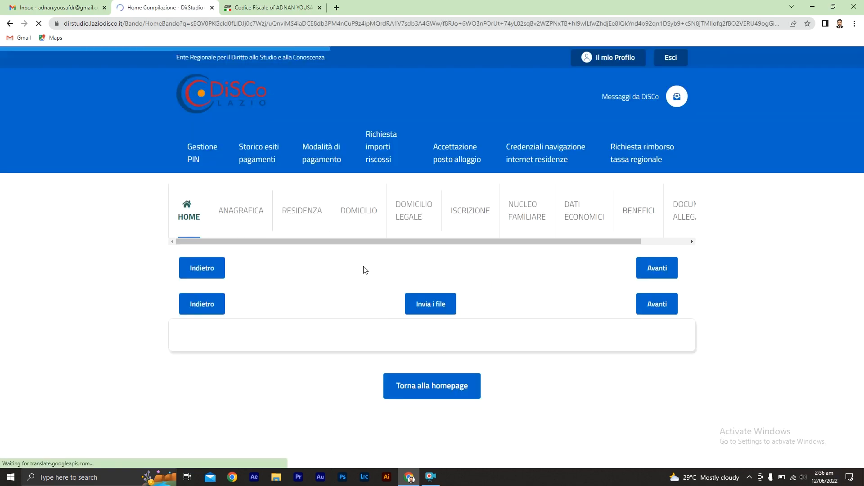
Scroll through the application page and open its form sections
scroll(364, 270, "down", 2)
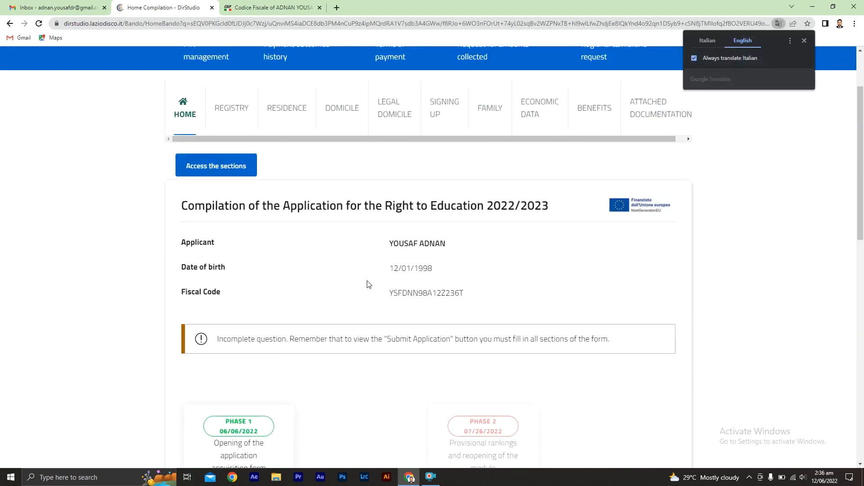
scroll(369, 285, "down", 1)
scroll(368, 284, "up", 3)
scroll(368, 284, "down", 2)
scroll(369, 285, "down", 2)
scroll(368, 284, "down", 9)
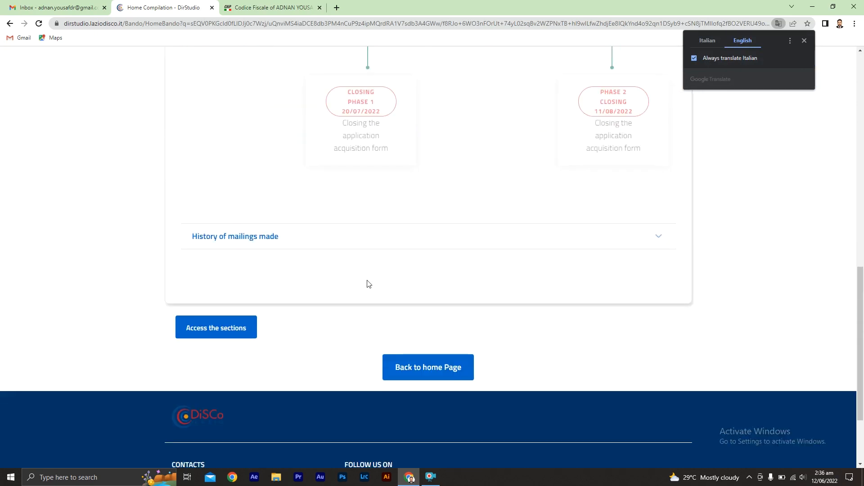
scroll(369, 284, "up", 9)
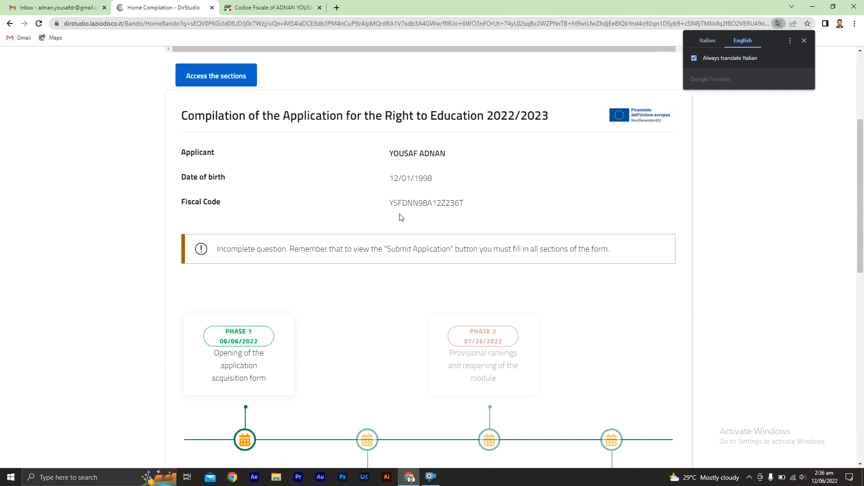
scroll(349, 246, "down", 3)
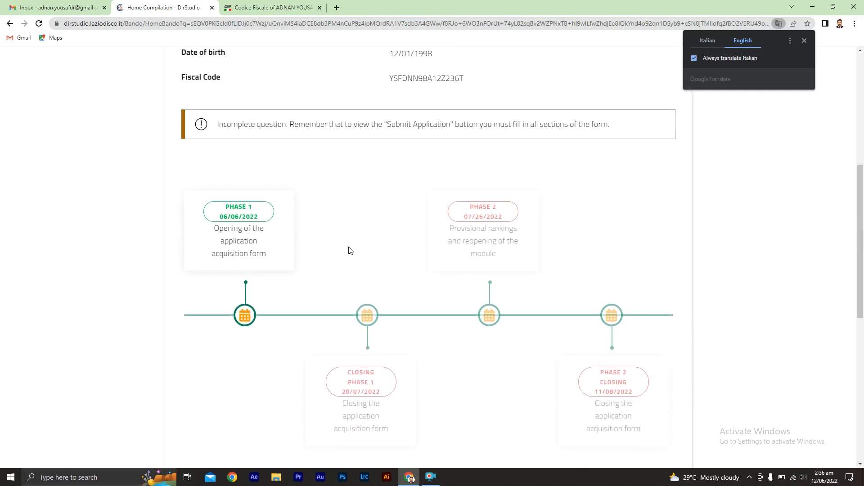
scroll(341, 243, "down", 3)
scroll(341, 243, "up", 3)
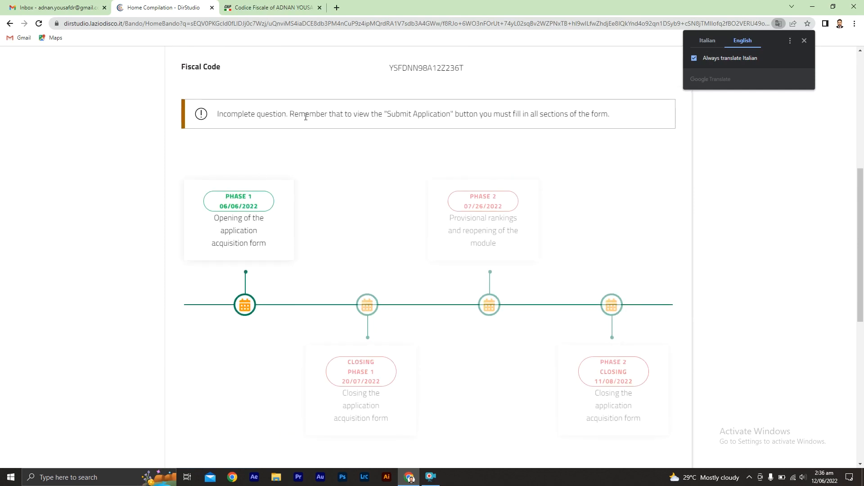
scroll(282, 257, "down", 5)
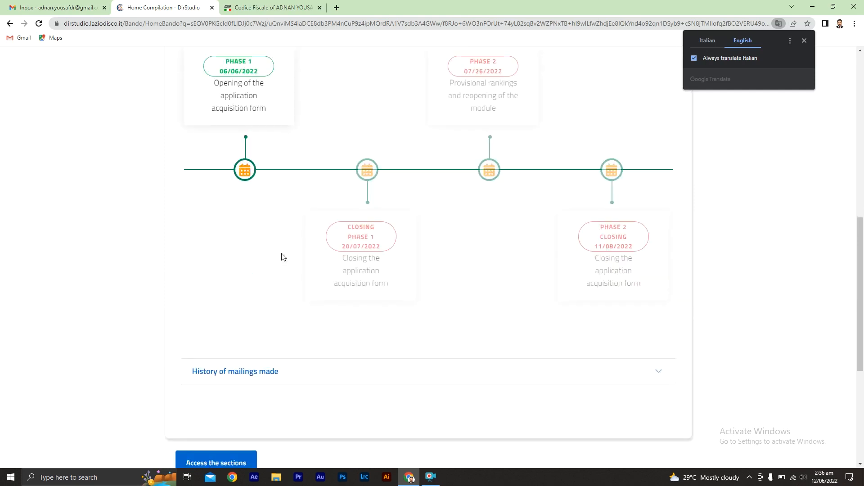
scroll(282, 256, "down", 2)
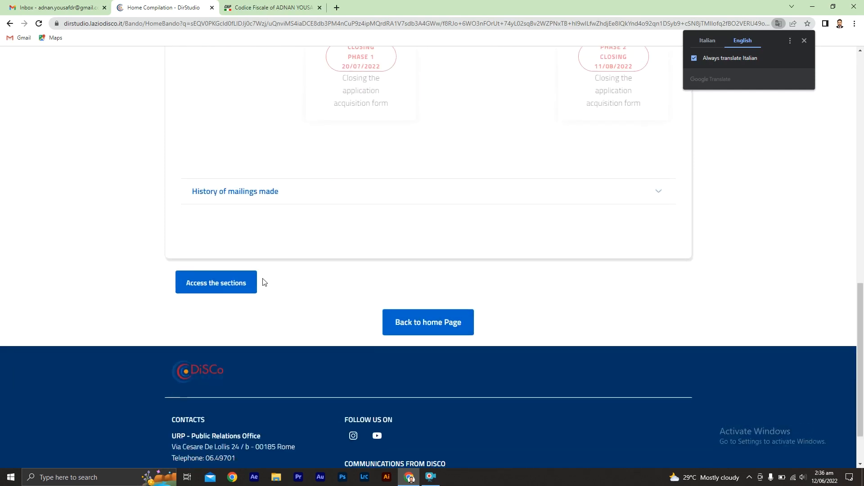
left_click(220, 287)
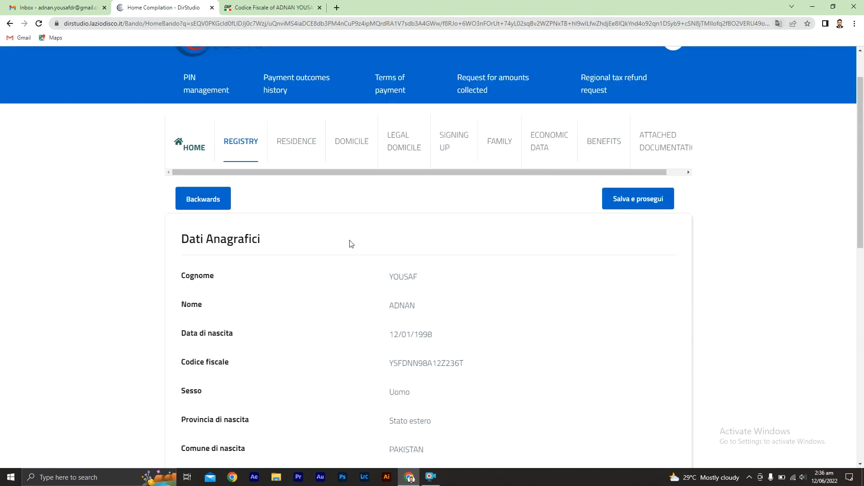
Complete the Registry form with UNMARRIED MAIDEN marital status and disability set to No
scroll(351, 244, "down", 5)
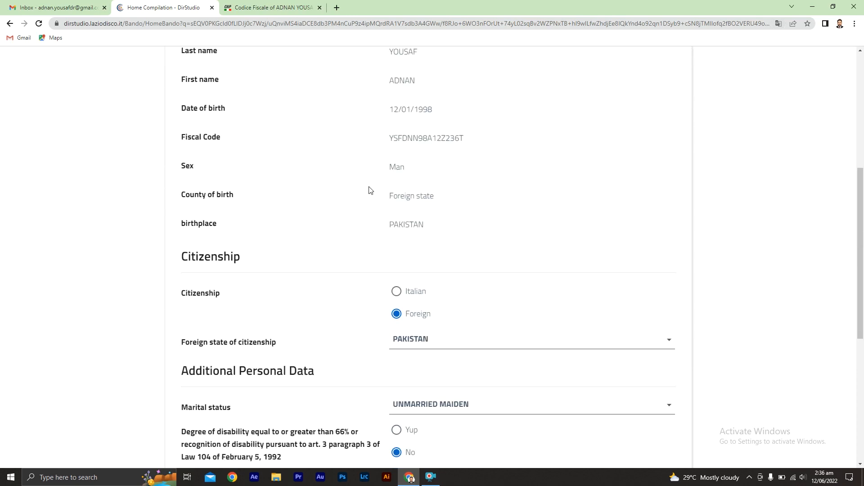
scroll(369, 190, "up", 4)
scroll(364, 214, "up", 2)
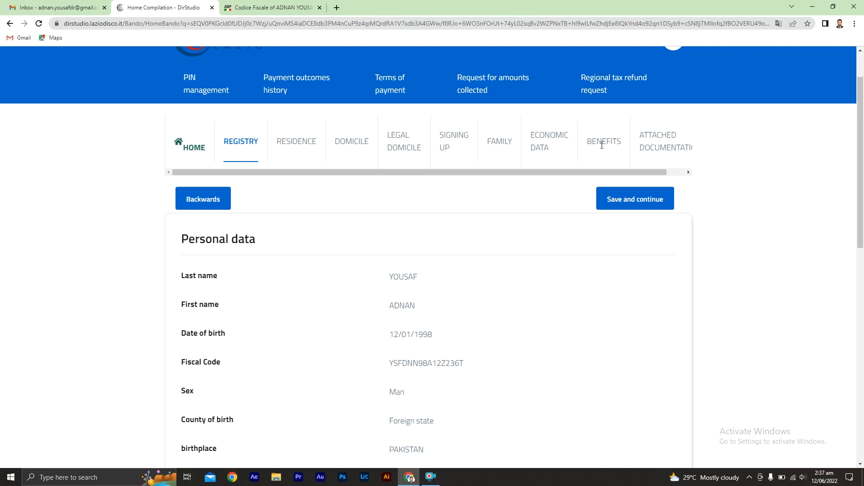
left_click_drag(627, 169, 445, 179)
scroll(367, 218, "down", 2)
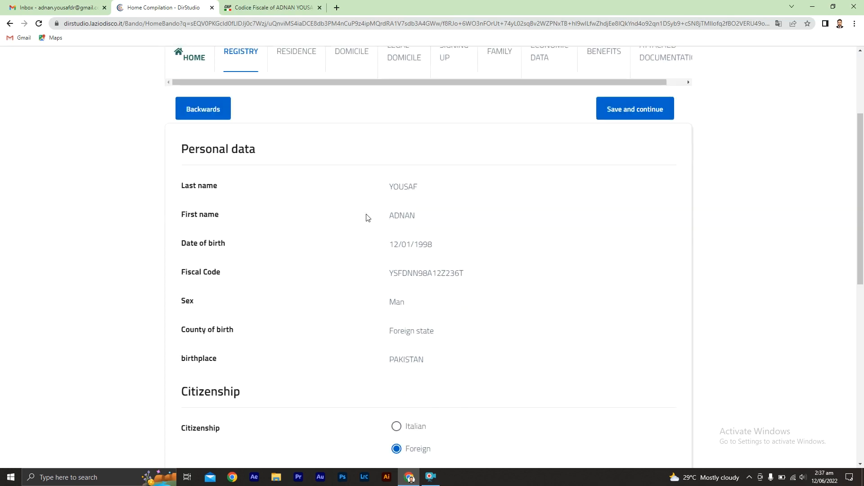
scroll(366, 218, "down", 1)
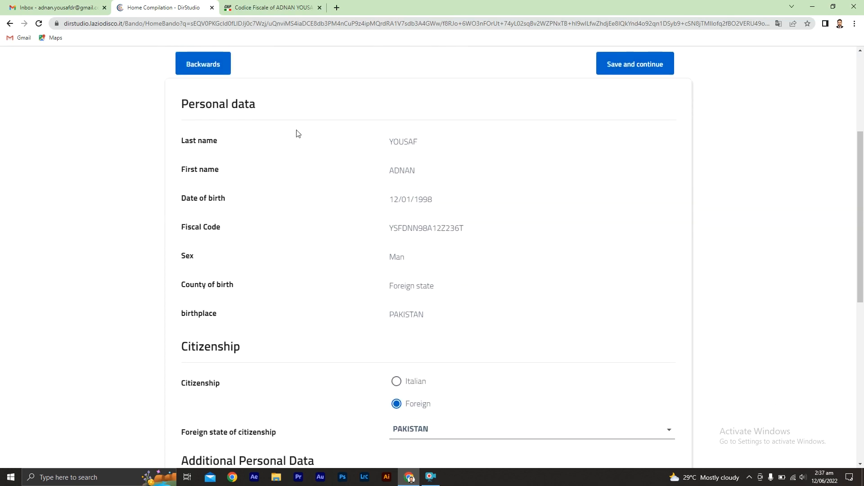
scroll(317, 134, "down", 8)
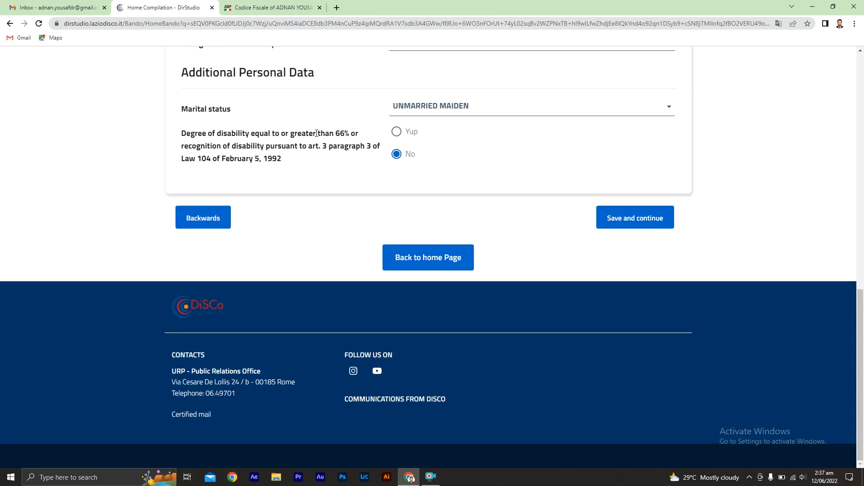
scroll(316, 134, "up", 4)
scroll(334, 148, "down", 3)
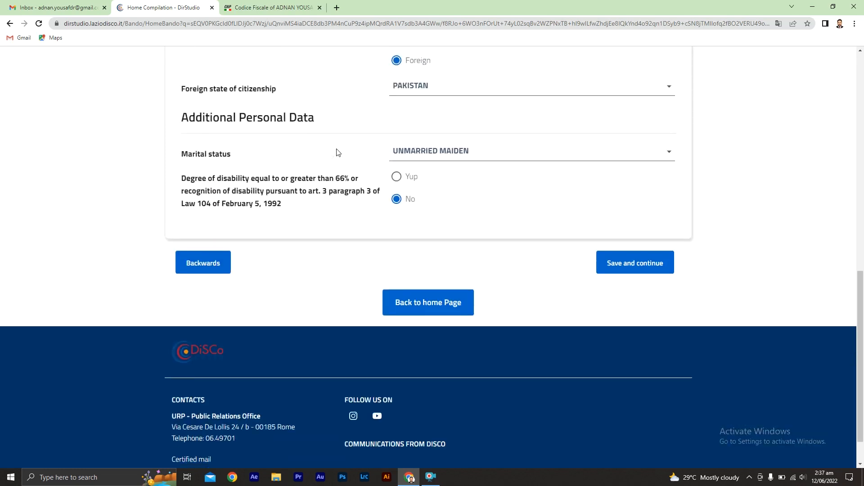
Save the Registry and Residence Data sections to reach the Domicile 2022/2023 questions
left_click(657, 263)
scroll(287, 233, "down", 2)
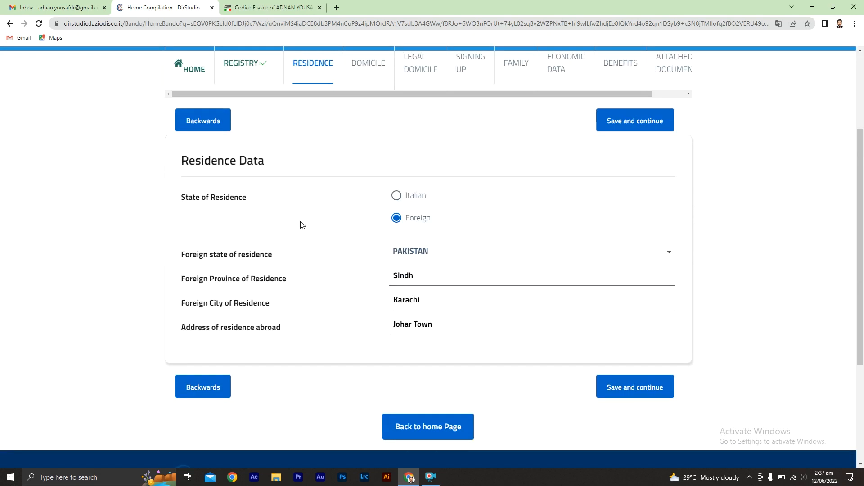
left_click(662, 387)
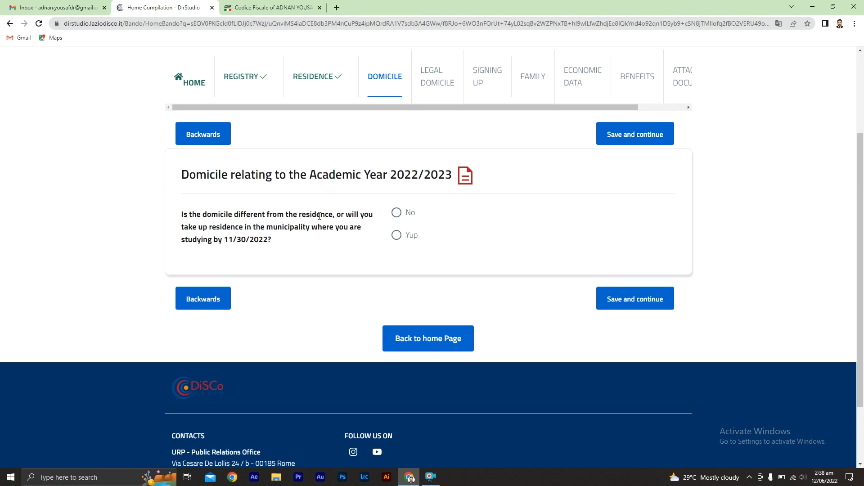
Answer Yup to a separate domicile and choose ROME as the province of domicile
left_click(398, 238)
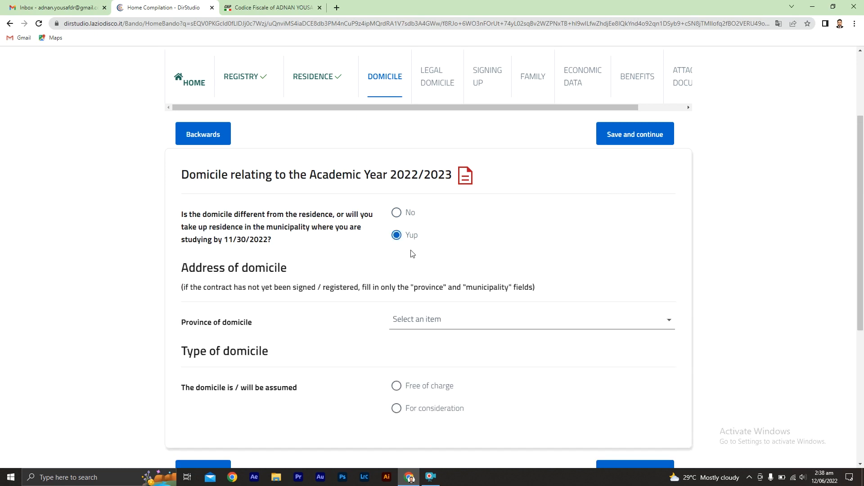
scroll(442, 259, "down", 1)
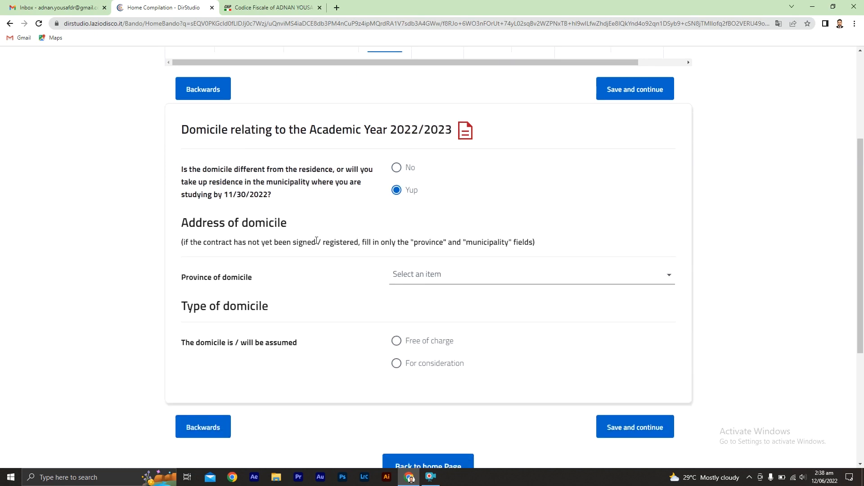
scroll(316, 240, "down", 2)
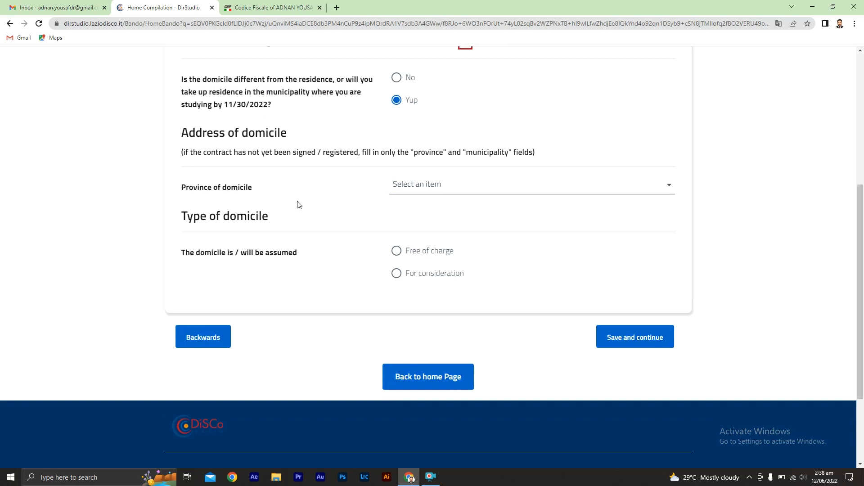
left_click(474, 194)
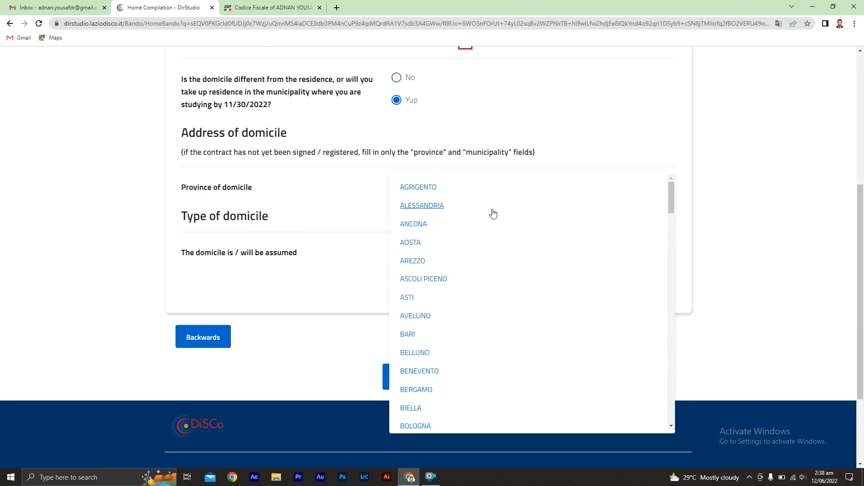
scroll(495, 218, "down", 5)
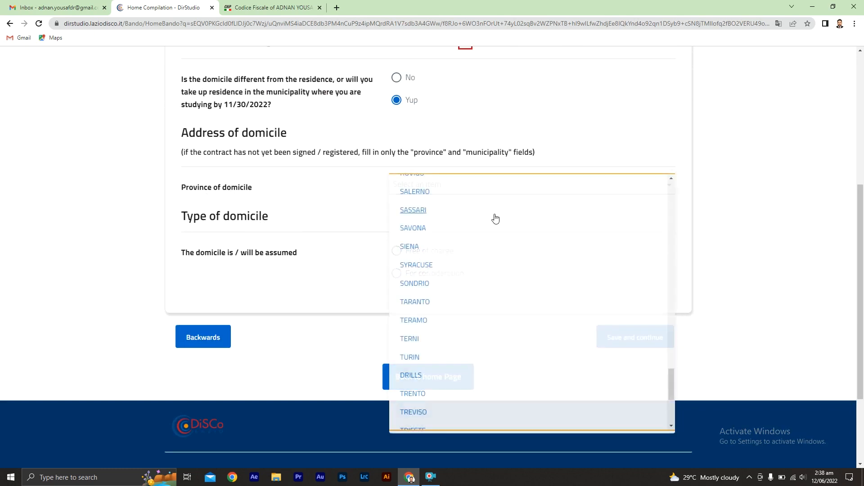
scroll(495, 219, "down", 1)
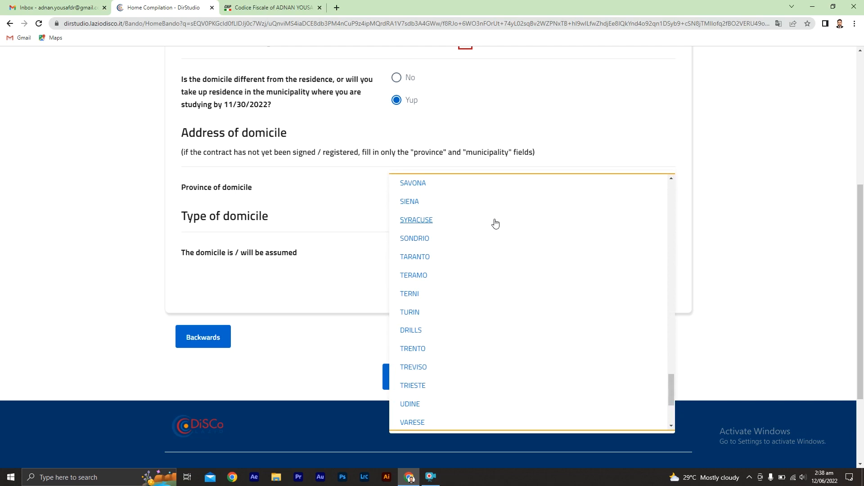
scroll(495, 223, "down", 3)
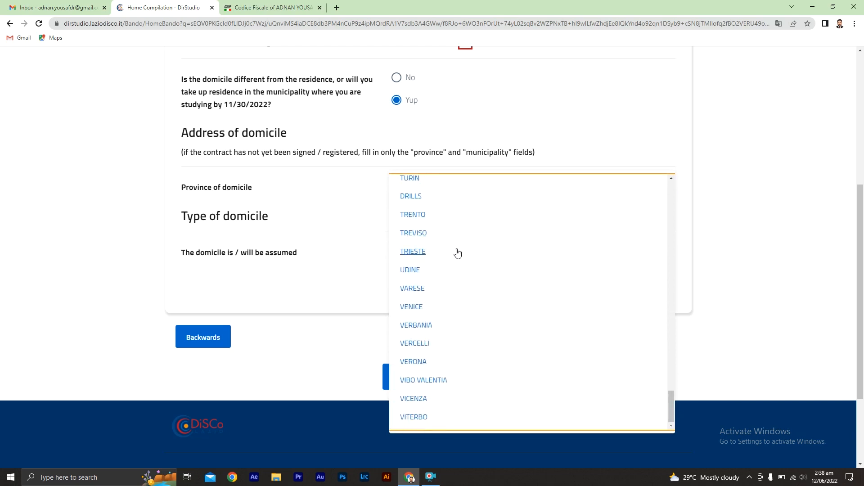
scroll(458, 253, "down", 2)
scroll(456, 251, "up", 5)
scroll(460, 284, "up", 5)
scroll(440, 295, "down", 2)
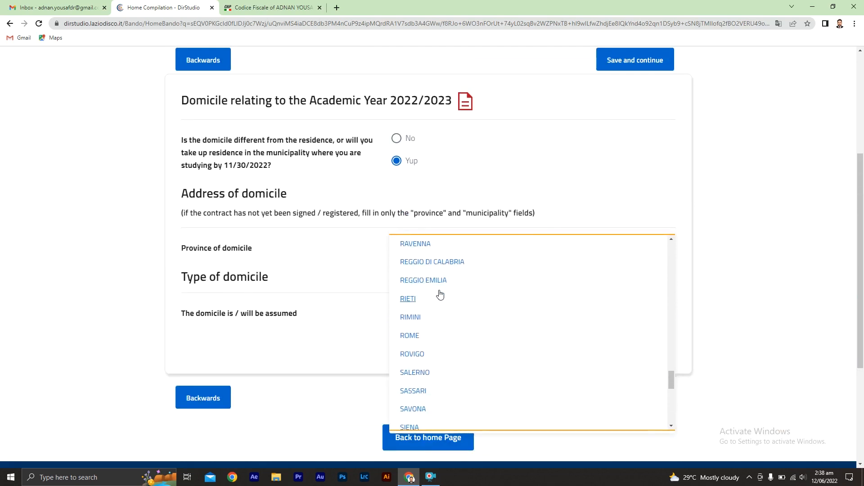
left_click(416, 336)
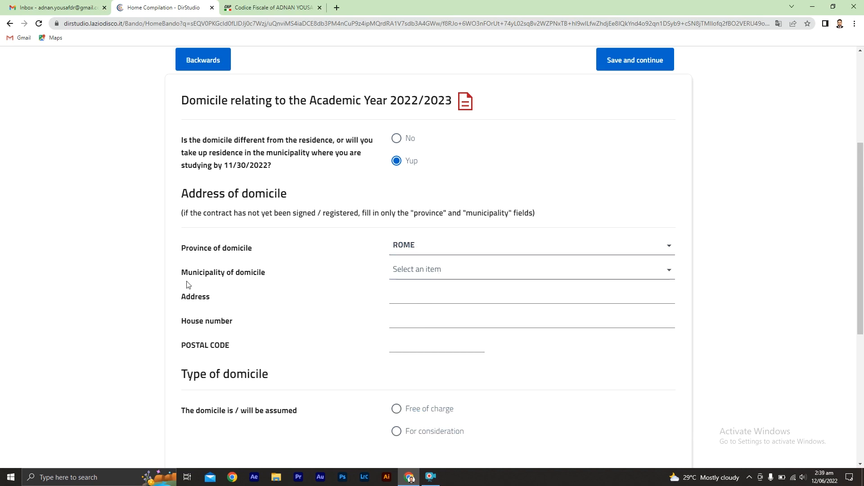
Set the municipality to ROMA and mark the domicile as free of charge
left_click(446, 276)
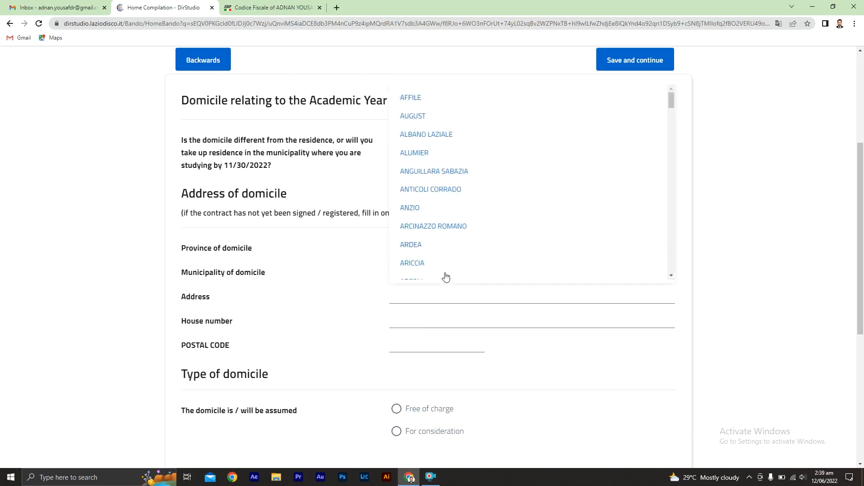
scroll(445, 270, "down", 20)
scroll(440, 247, "down", 1)
scroll(441, 247, "up", 3)
scroll(441, 239, "up", 2)
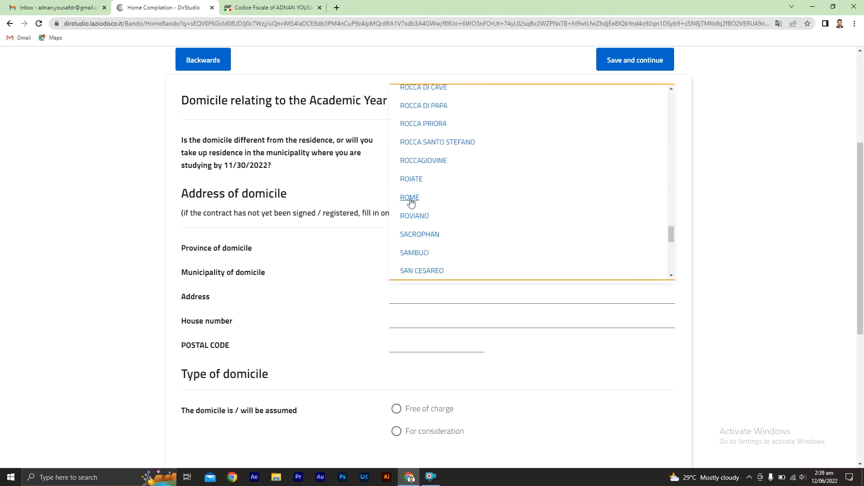
left_click(410, 195)
scroll(332, 306, "down", 1)
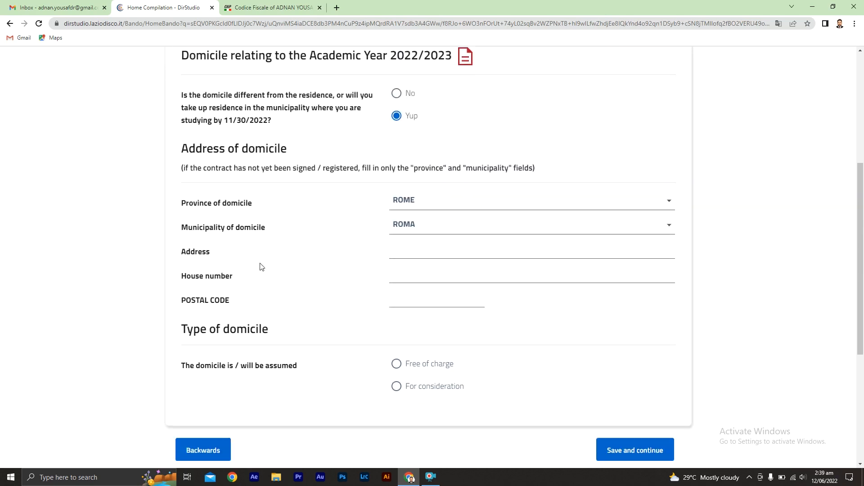
scroll(377, 299, "down", 1)
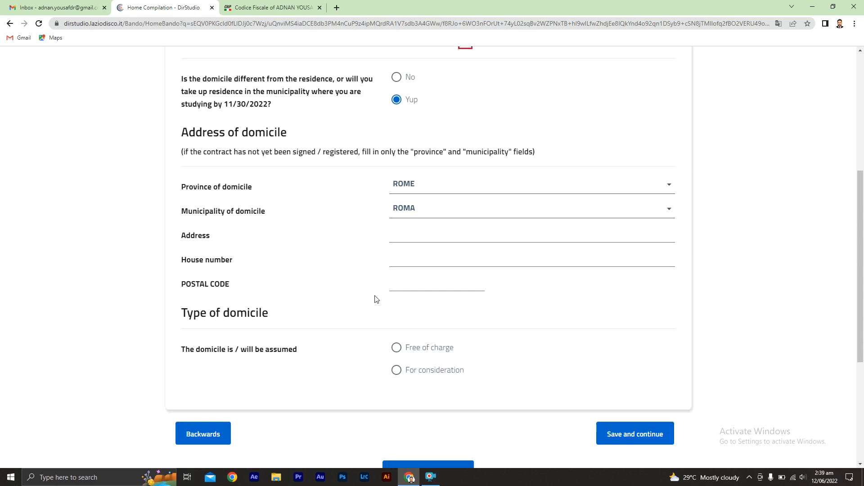
scroll(318, 283, "down", 1)
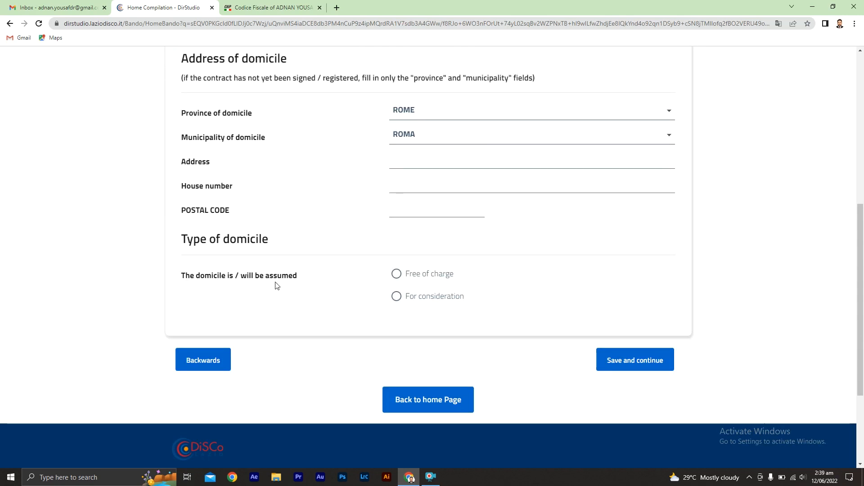
left_click(405, 282)
Save the Domicile page and choose 'At the home address' as legal domicile
left_click(632, 360)
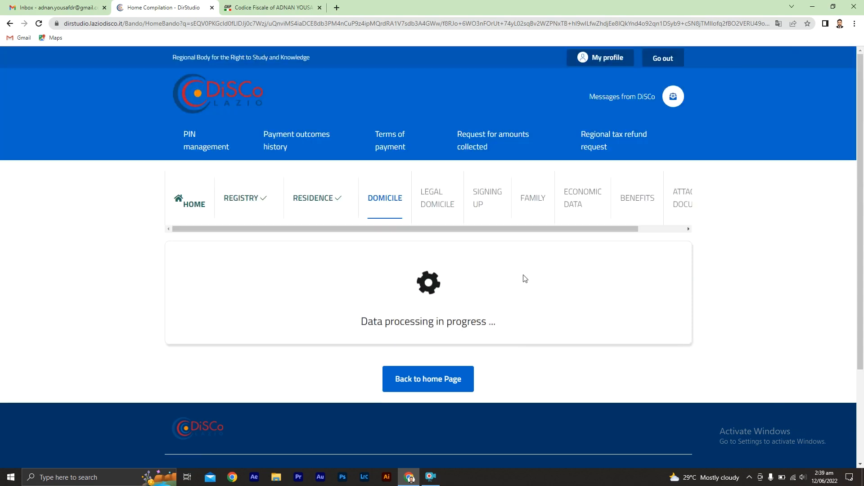
scroll(404, 311, "down", 1)
scroll(218, 259, "down", 1)
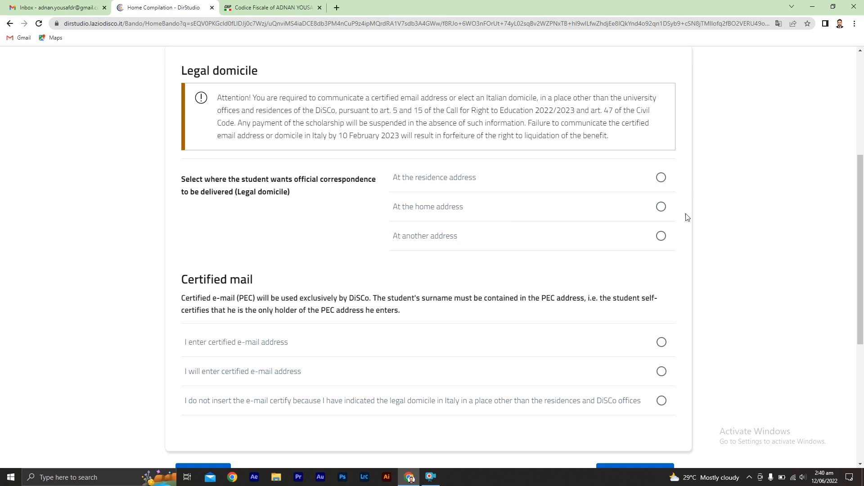
left_click(660, 208)
scroll(425, 175, "down", 1)
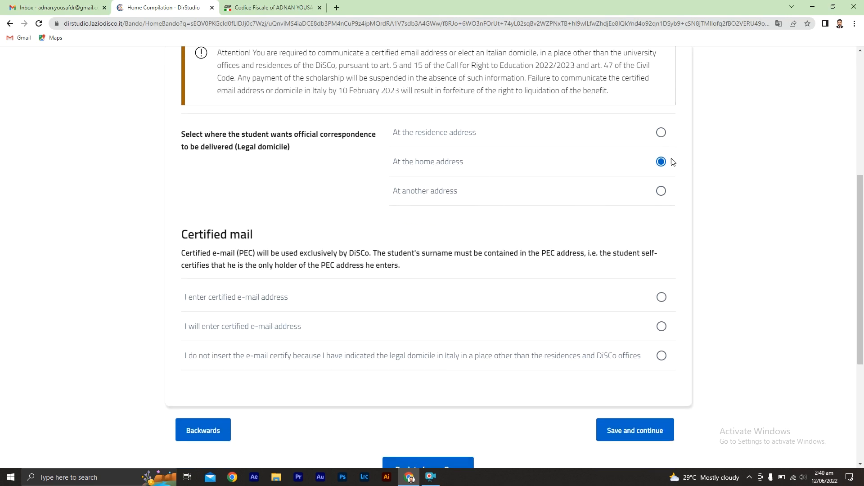
scroll(370, 249, "down", 1)
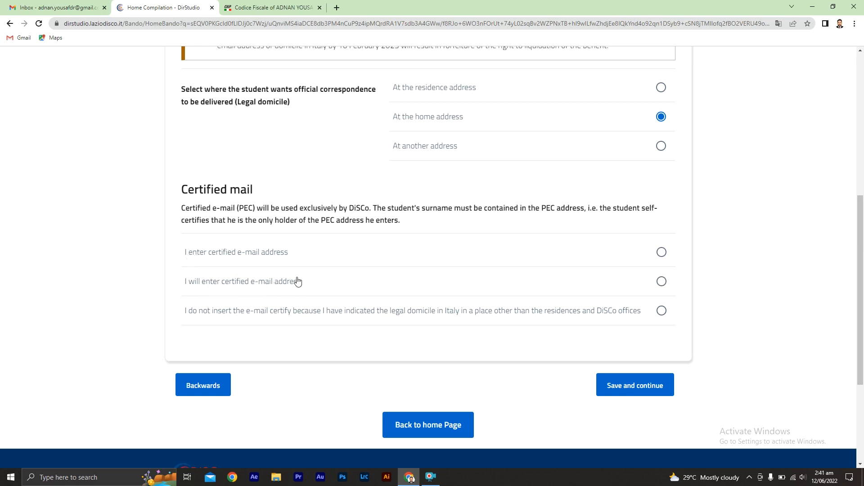
Choose 'I will enter certified e-mail address' and save the Legal domicile step
left_click(662, 283)
left_click(633, 388)
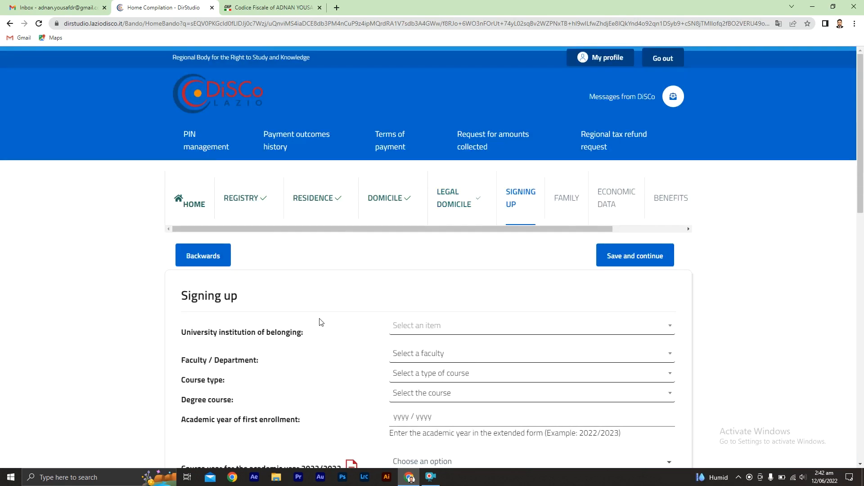
Select "Sapienza" University as the institution and answer No to a branch office
scroll(330, 312, "down", 2)
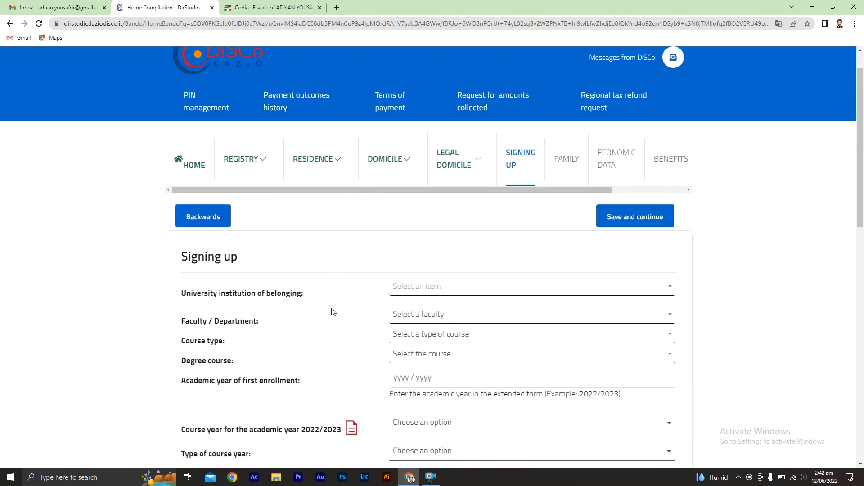
scroll(333, 312, "down", 1)
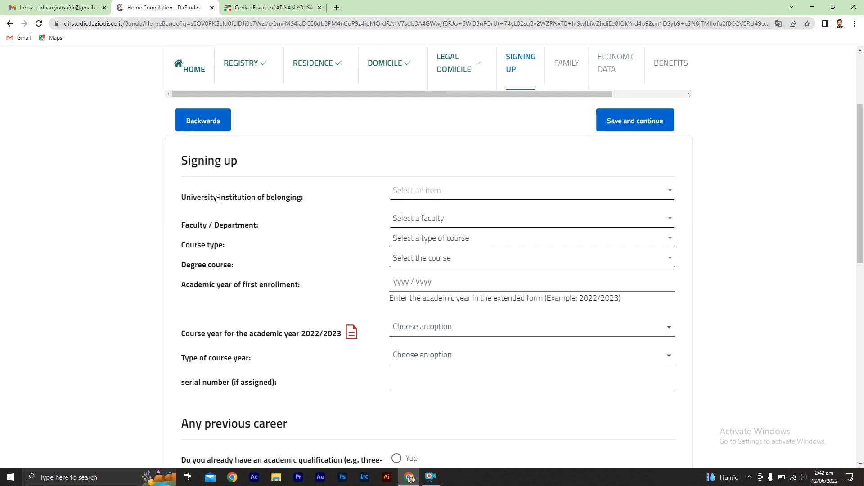
left_click(487, 197)
type("S")
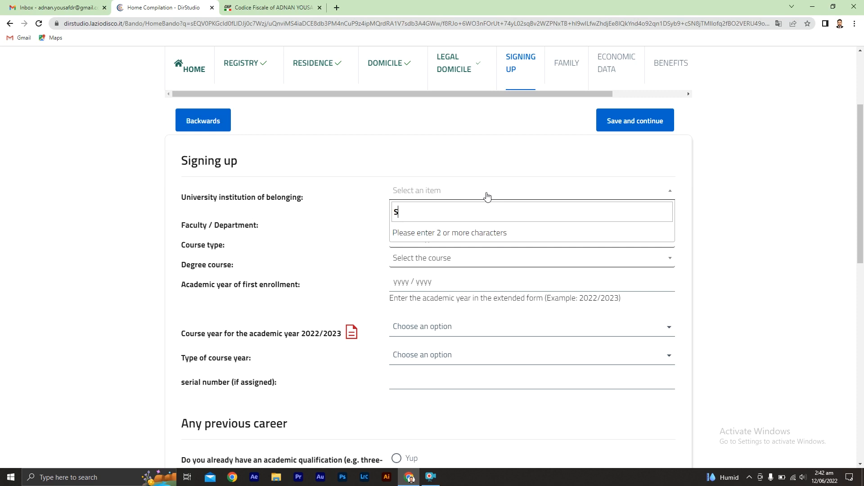
type("apienza")
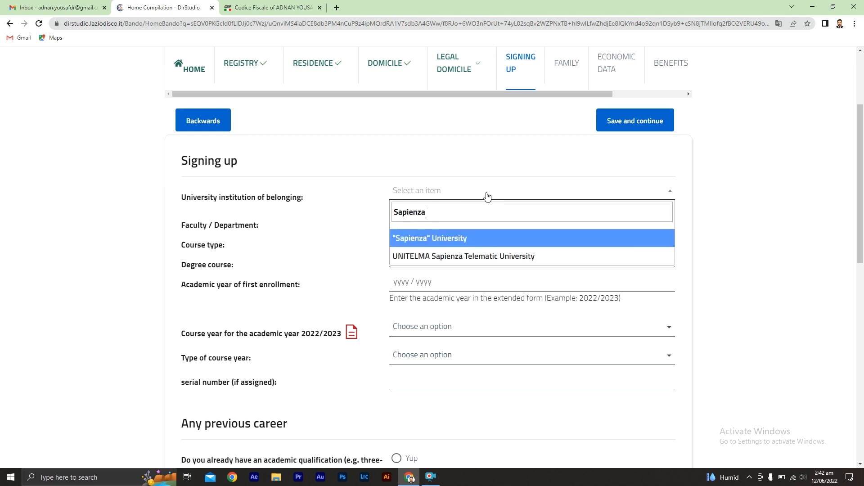
left_click(456, 238)
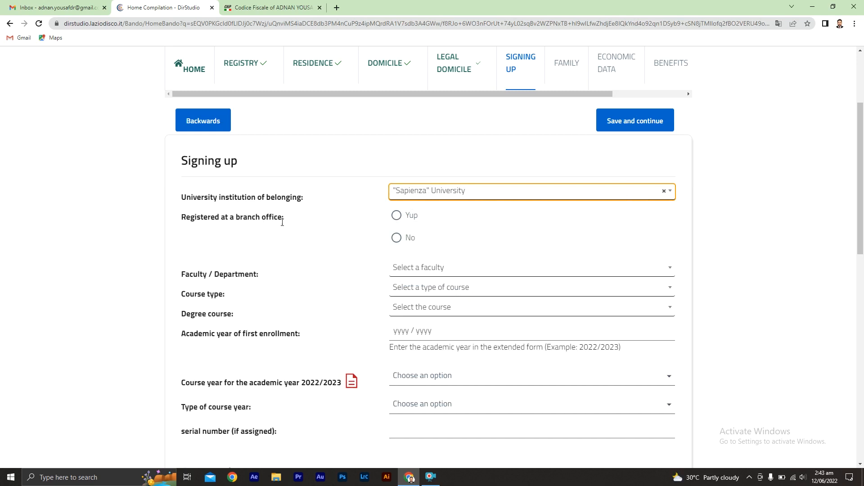
left_click(396, 238)
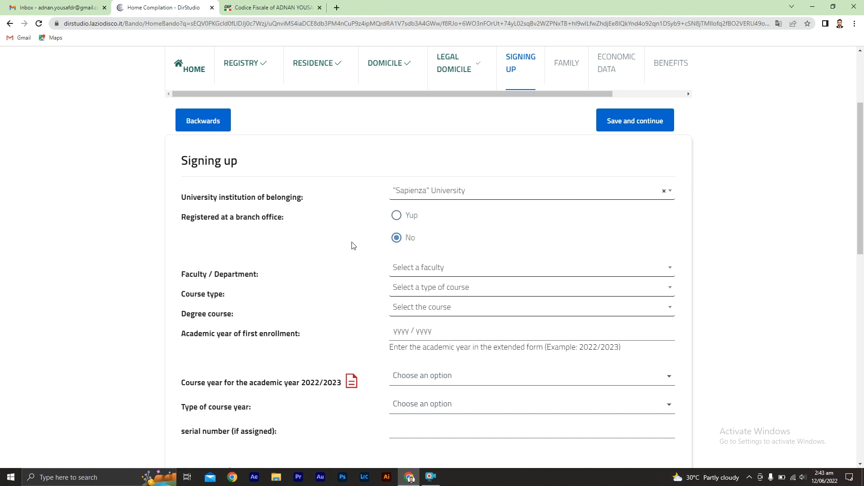
Choose ECONOMY as faculty and Specialized / Master's Degree Course as course type
scroll(353, 245, "down", 2)
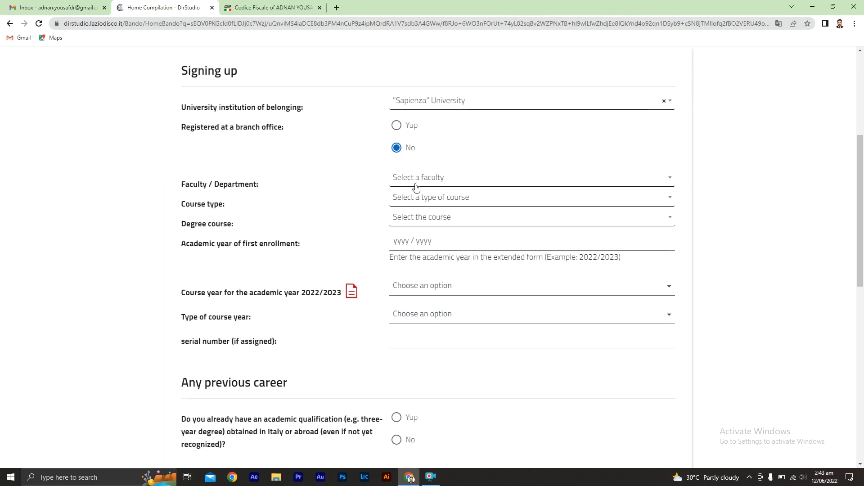
left_click(433, 184)
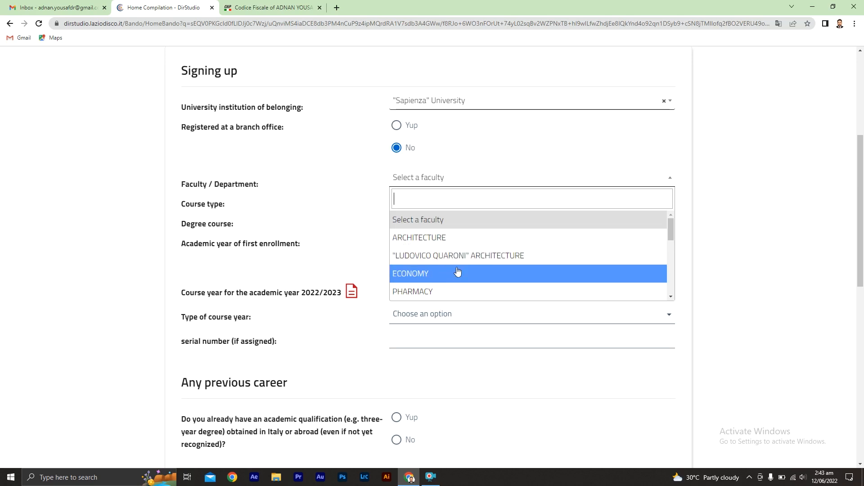
left_click(405, 275)
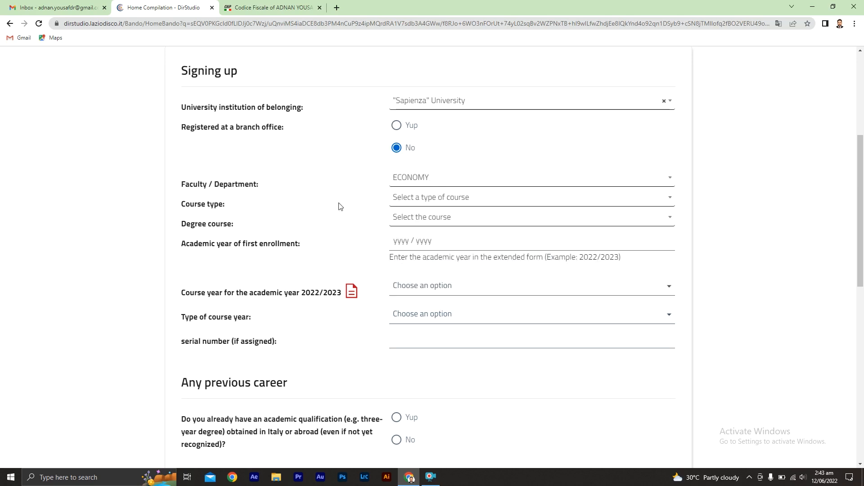
left_click(430, 202)
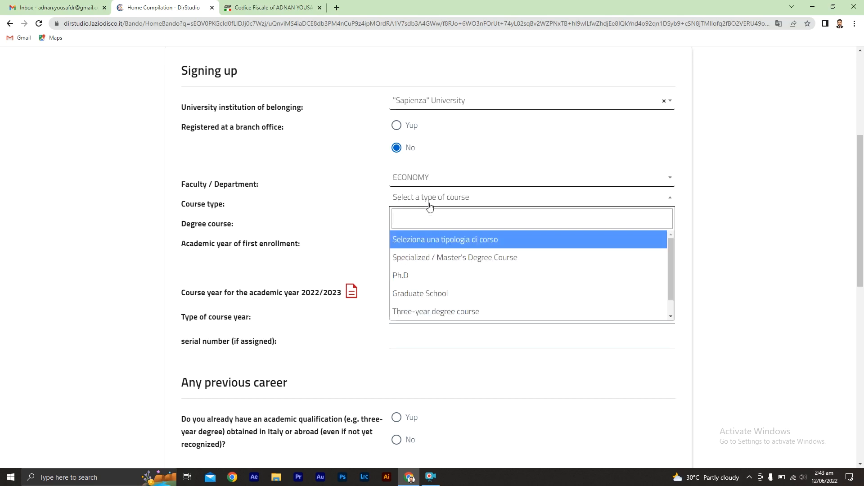
left_click(428, 245)
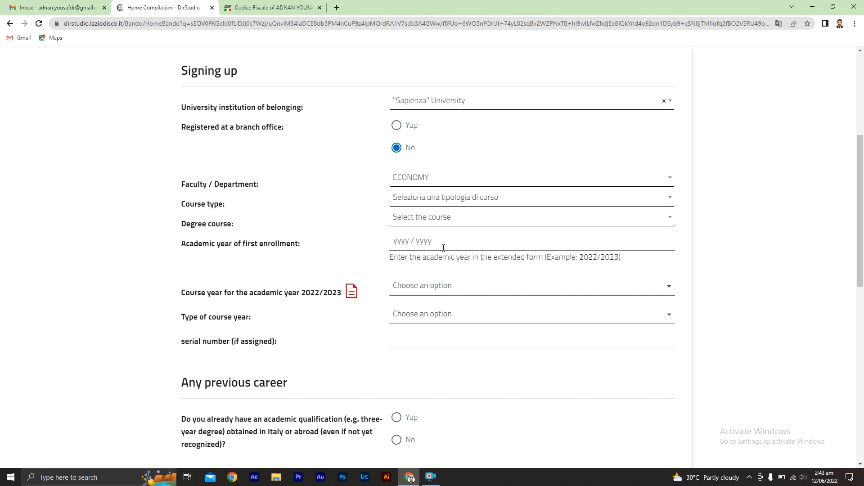
left_click(431, 200)
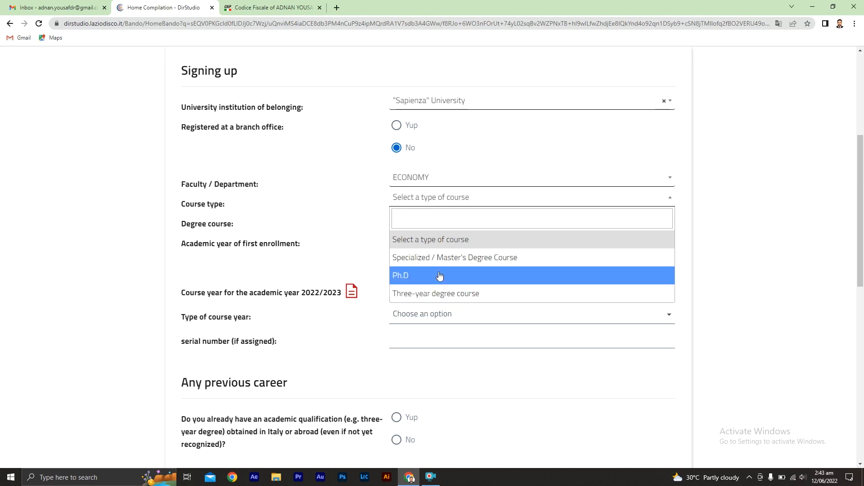
left_click(476, 258)
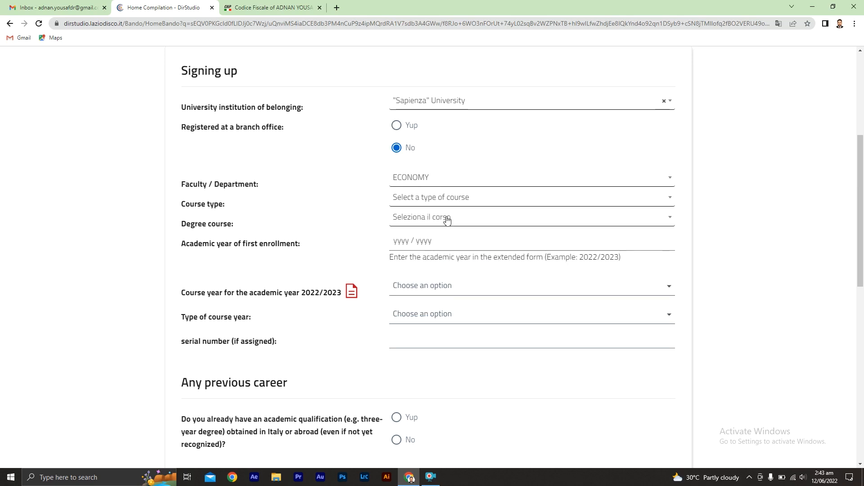
left_click(451, 199)
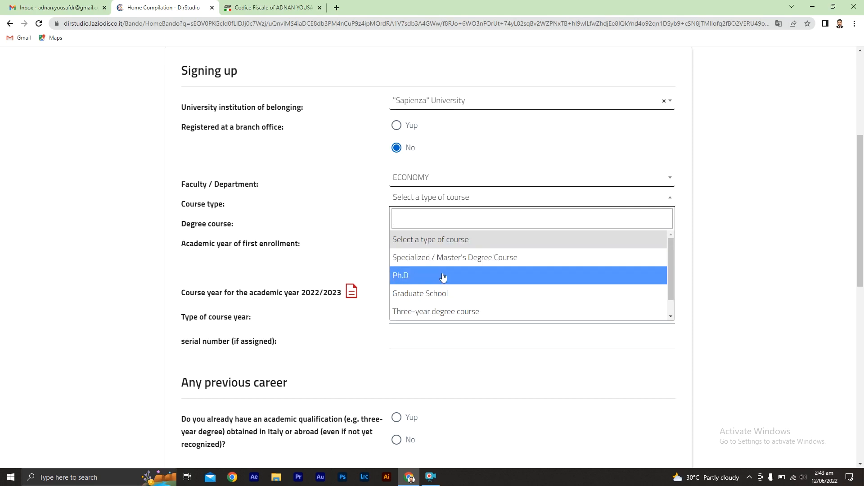
left_click(481, 258)
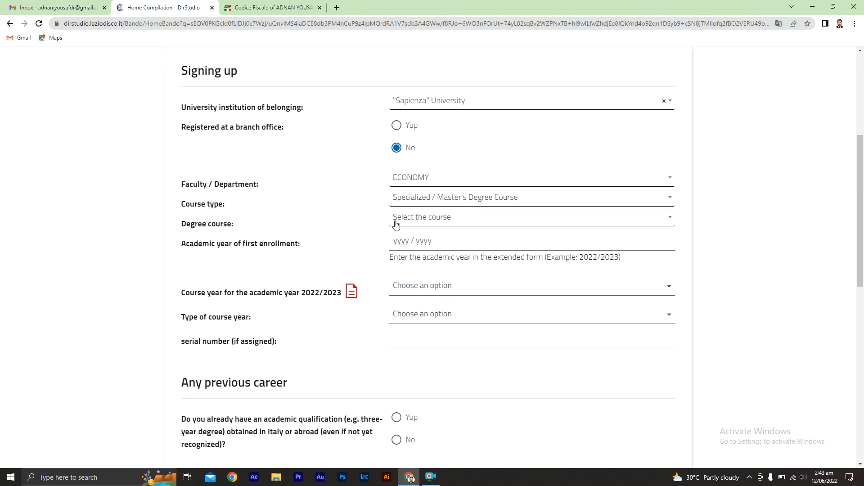
Pick Business Management as the degree course and enter 2022/2023 as first enrolment year
left_click(420, 218)
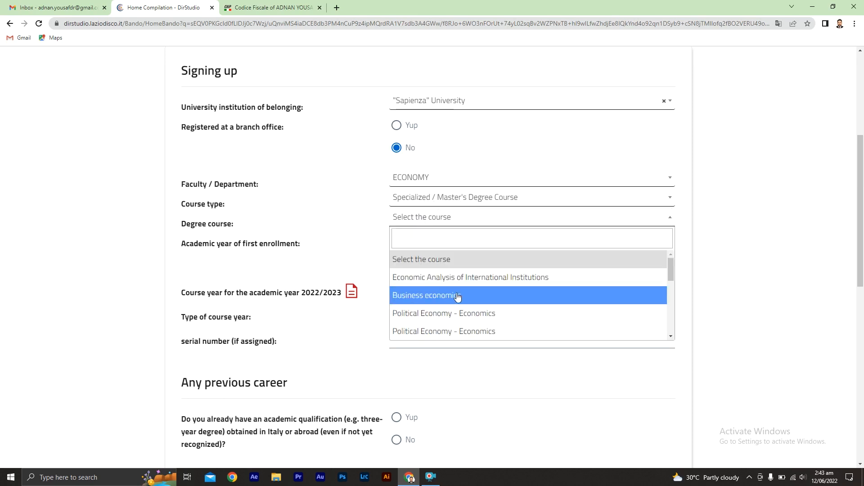
scroll(457, 297, "down", 3)
scroll(460, 296, "down", 2)
scroll(459, 295, "down", 1)
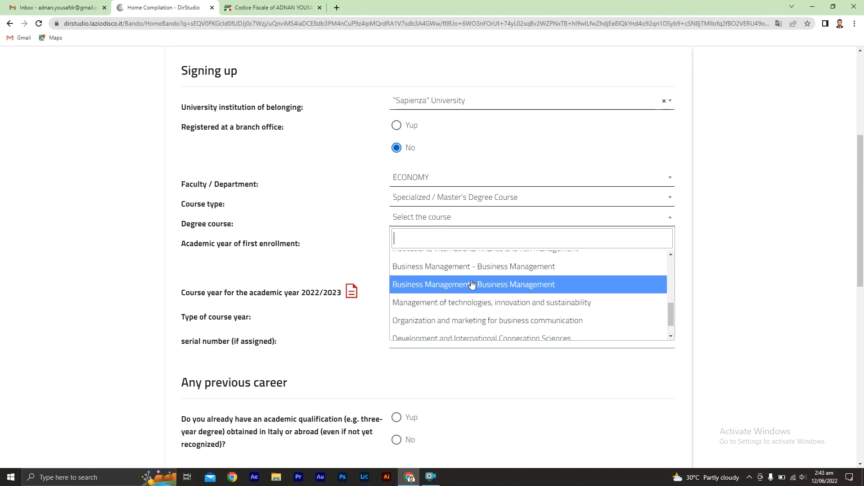
left_click(458, 272)
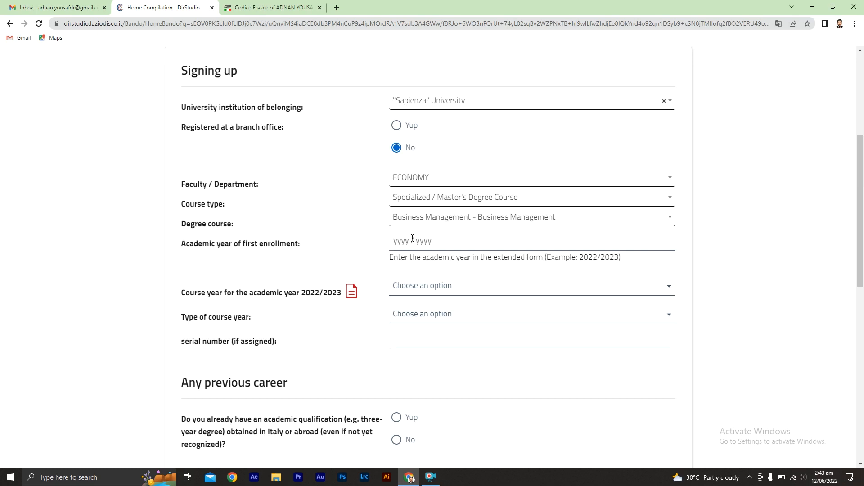
type("2022/2023")
Set the course year to First year and its type to In progress
scroll(226, 225, "down", 2)
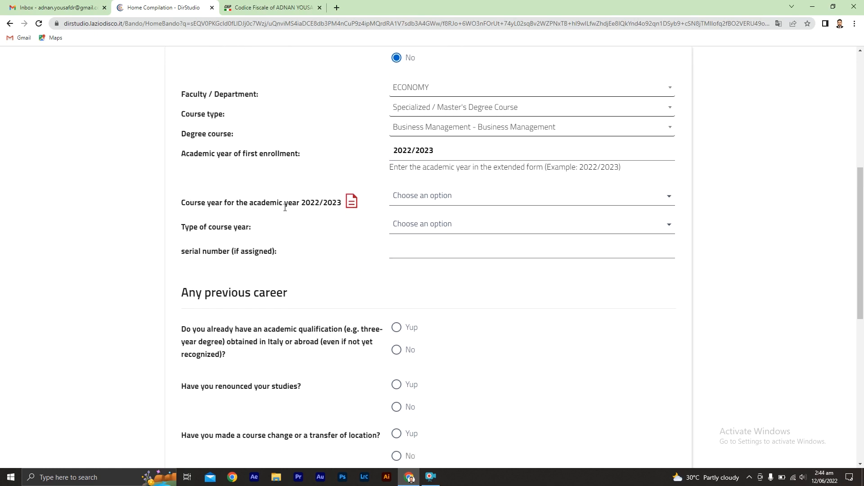
left_click(423, 196)
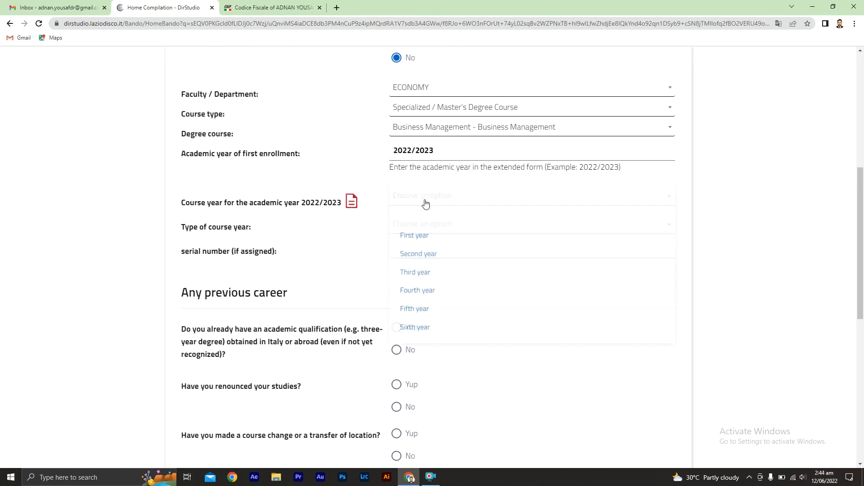
left_click(425, 235)
left_click(415, 227)
left_click(423, 266)
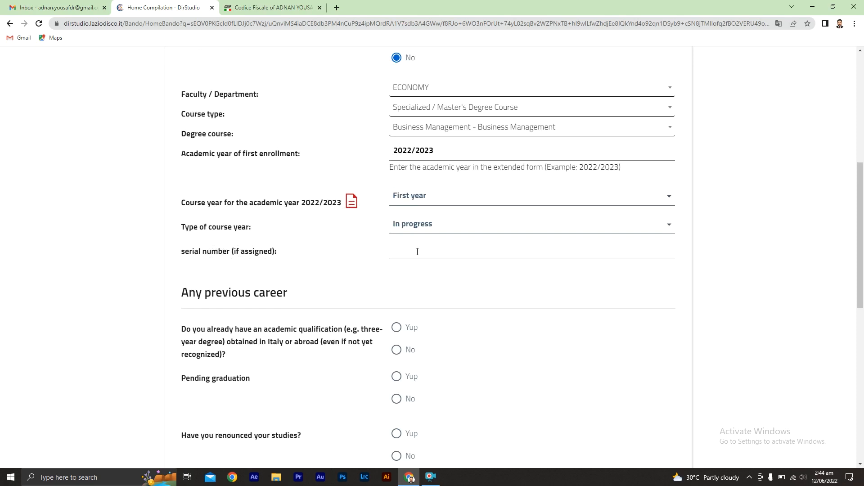
scroll(417, 252, "down", 5)
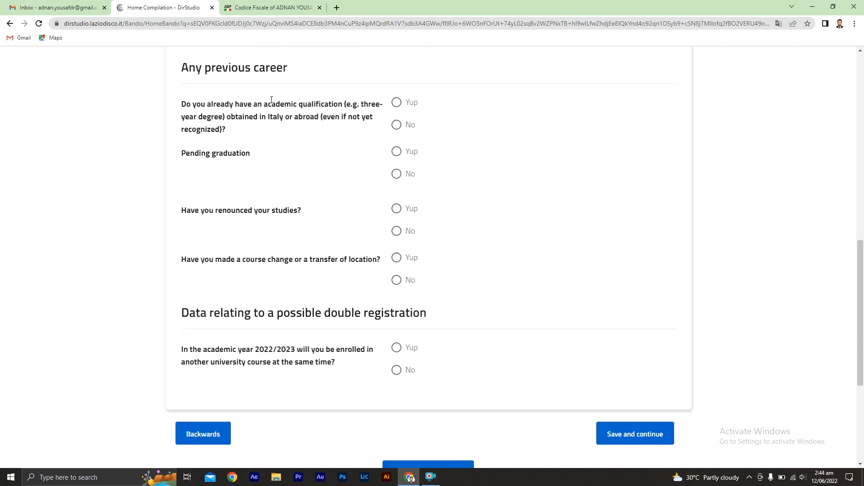
Under Any previous career, answer Yup to a prior qualification and No to pending graduation
scroll(271, 99, "up", 1)
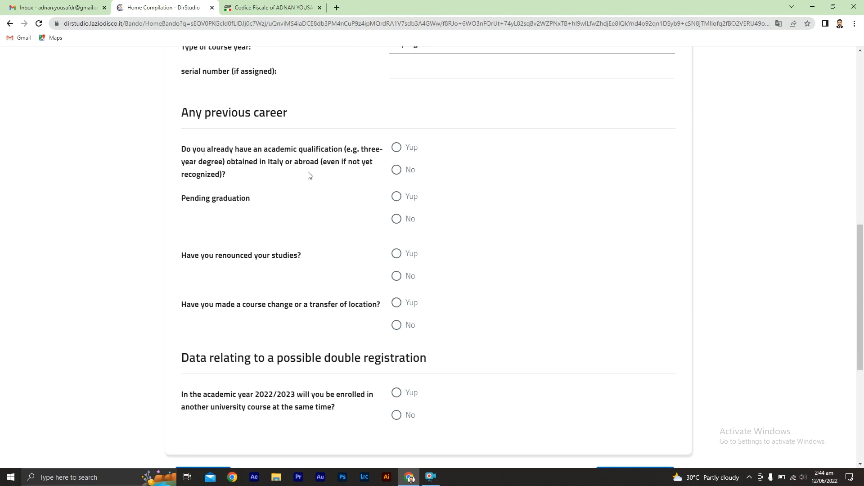
left_click(396, 148)
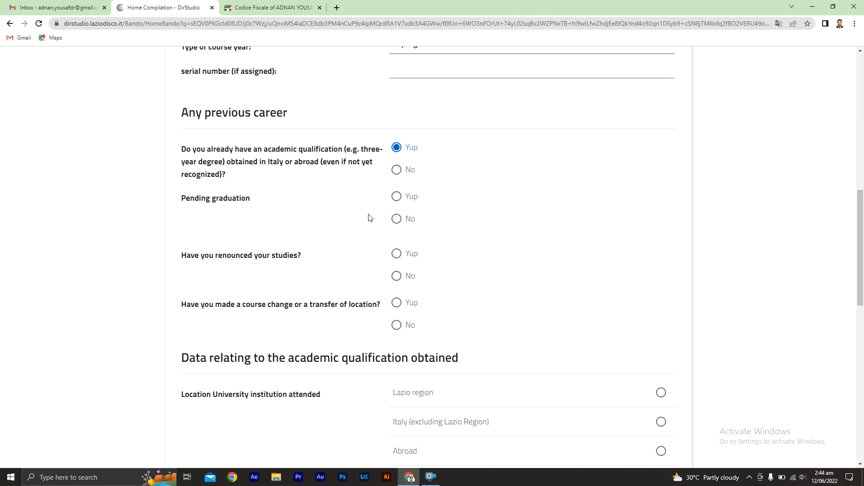
left_click(397, 223)
scroll(239, 314, "down", 5)
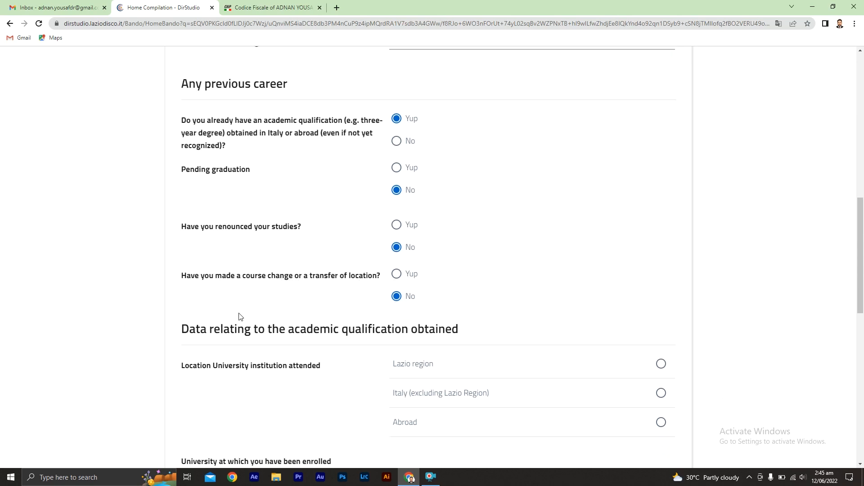
scroll(185, 173, "up", 1)
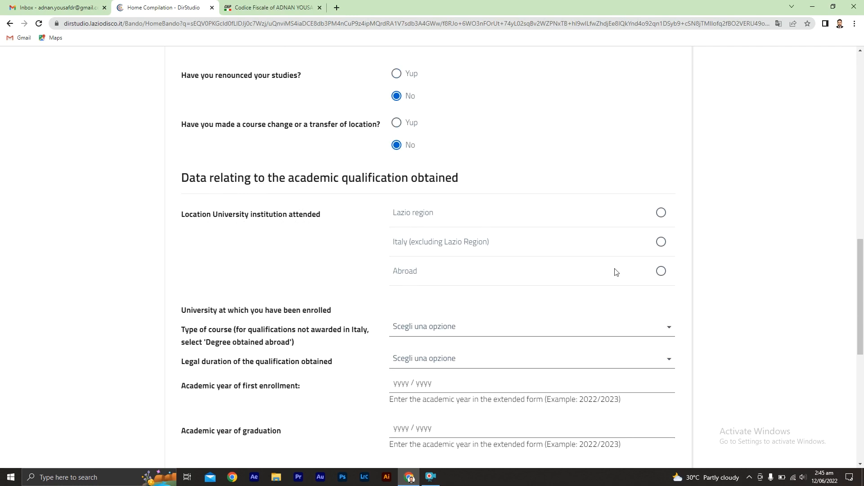
Record an Abroad qualification from Karachi University, Title obtained abroad, legal duration 4 years
left_click(660, 272)
scroll(382, 255, "down", 2)
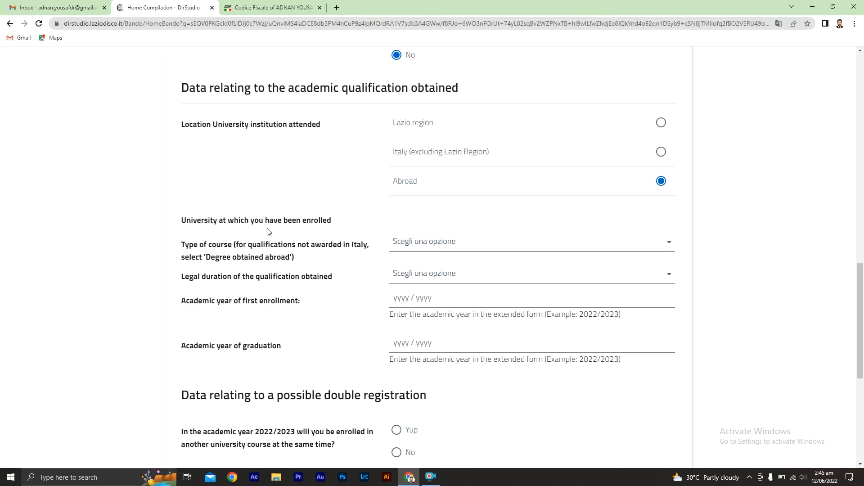
left_click(445, 220)
type("Karachi University")
left_click(483, 248)
left_click(435, 282)
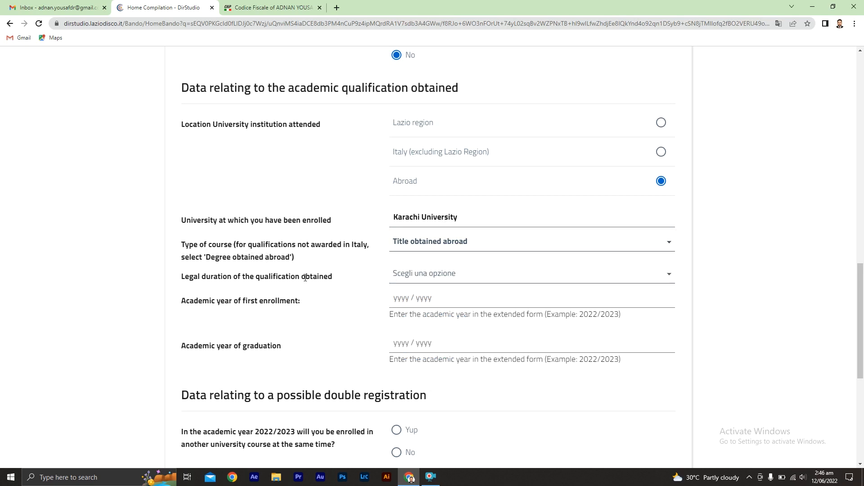
left_click(423, 275)
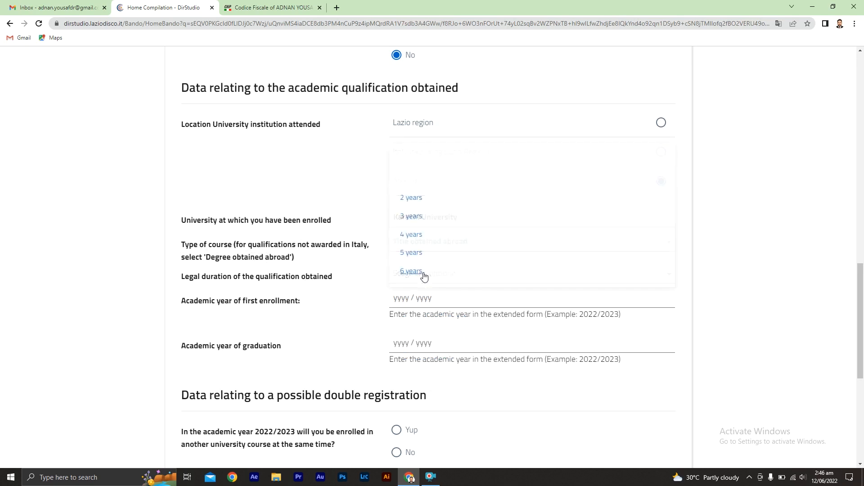
left_click(414, 236)
Enter academic years 2017/2018 and 2020/2021, decline double registration, and save the step
scroll(302, 324, "down", 1)
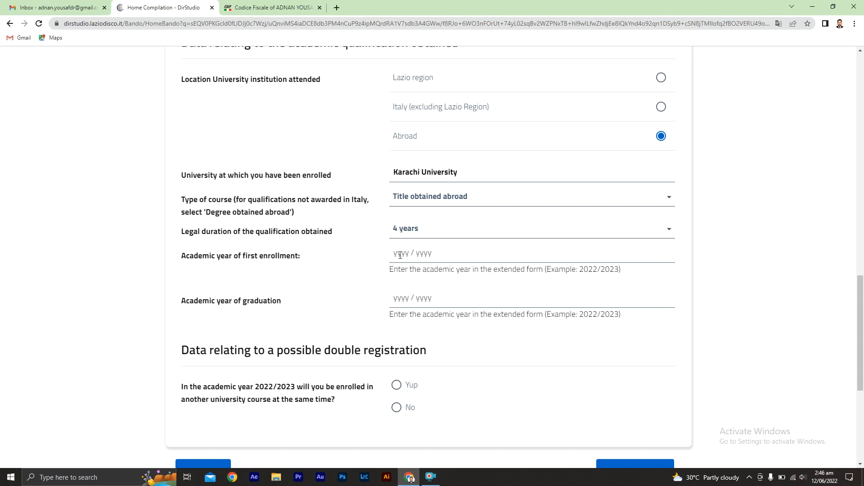
left_click(400, 255)
type("2017/2018")
left_click(402, 299)
type("202")
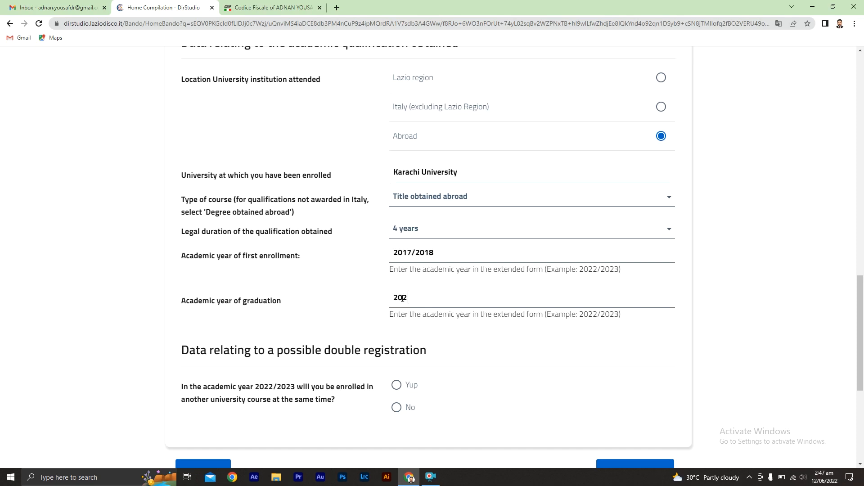
type("0/2021")
scroll(387, 303, "down", 1)
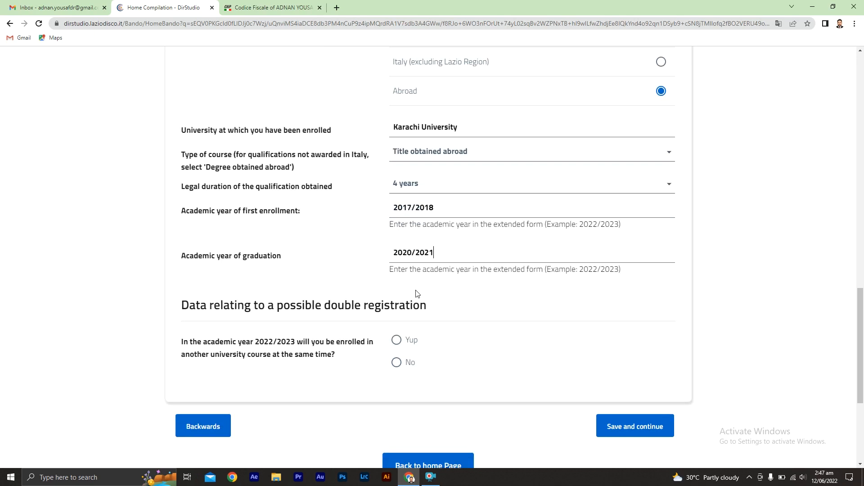
scroll(361, 285, "down", 2)
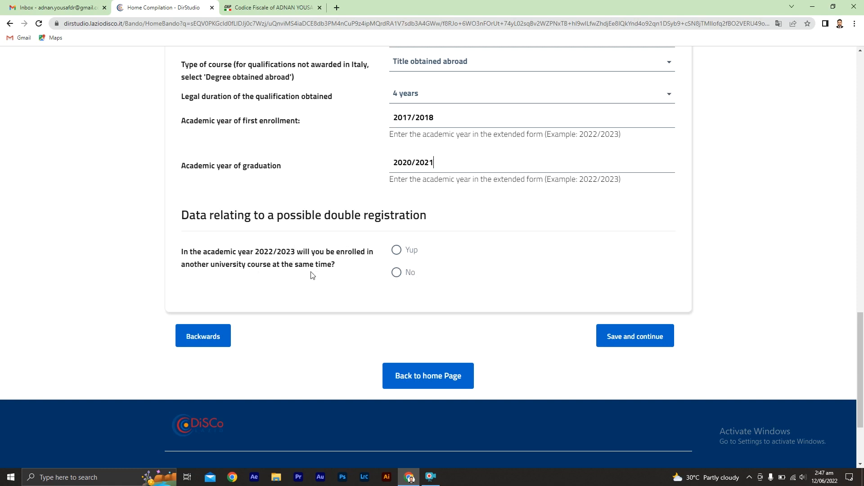
left_click(396, 272)
left_click(628, 339)
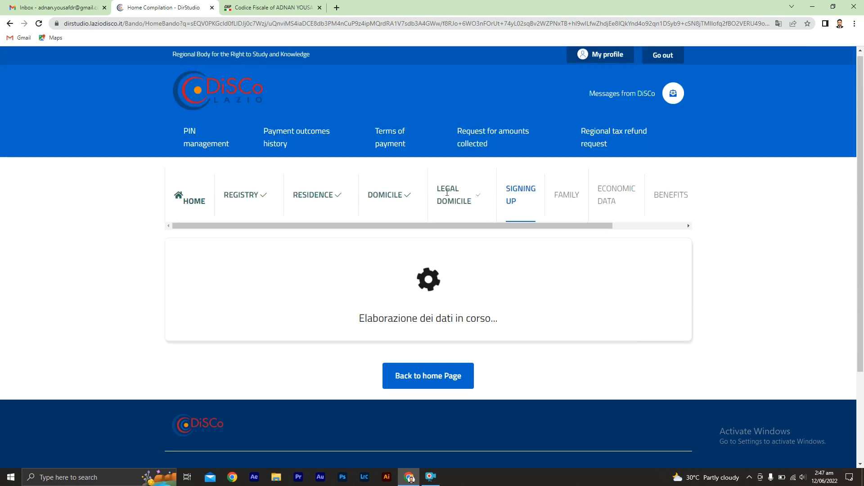
Enter 6 total family members and answer Yup to a parent living in the household
scroll(400, 246, "down", 2)
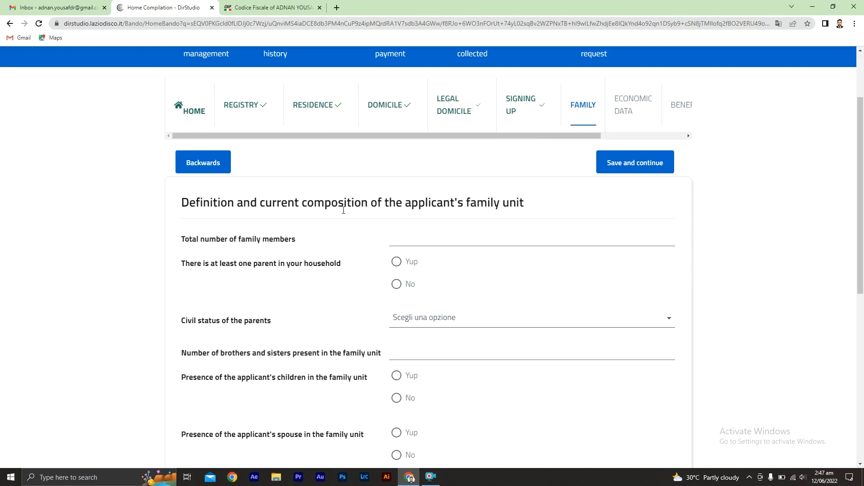
scroll(401, 207, "down", 1)
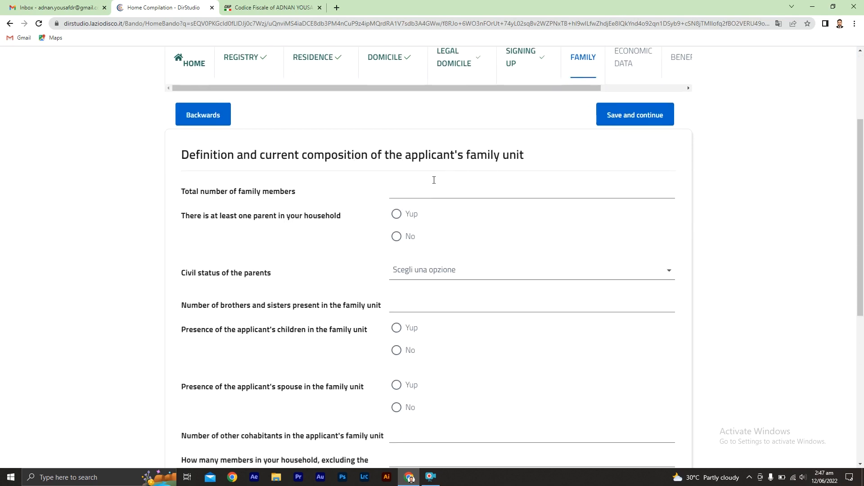
scroll(433, 180, "down", 1)
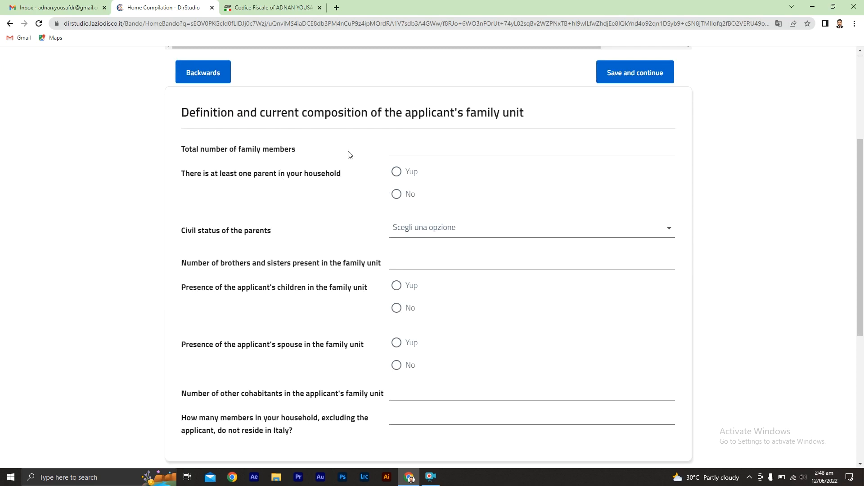
scroll(342, 154, "down", 1)
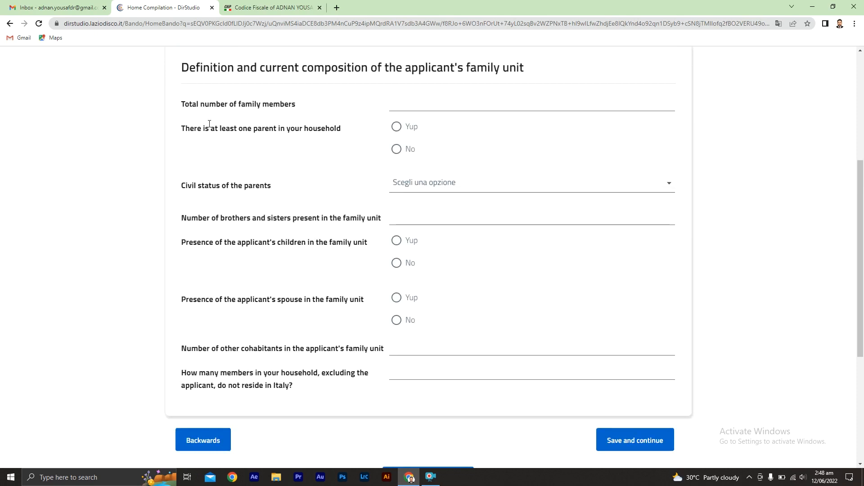
left_click(452, 106)
type("6")
left_click(397, 127)
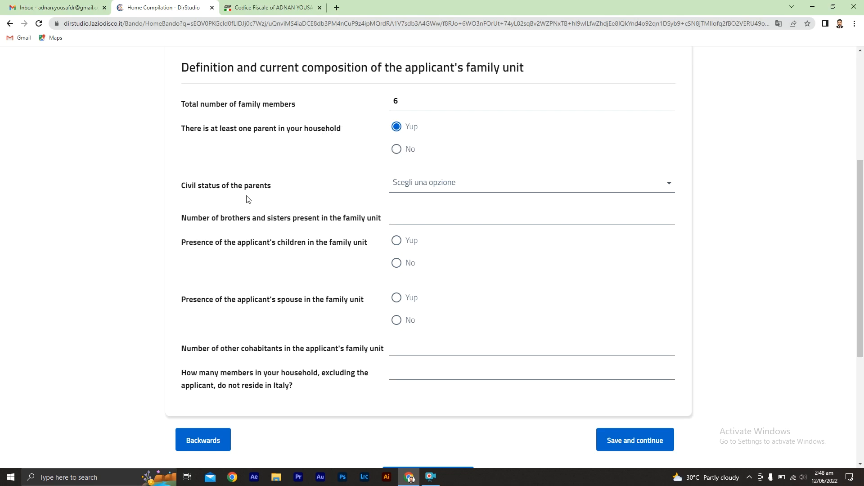
left_click(419, 188)
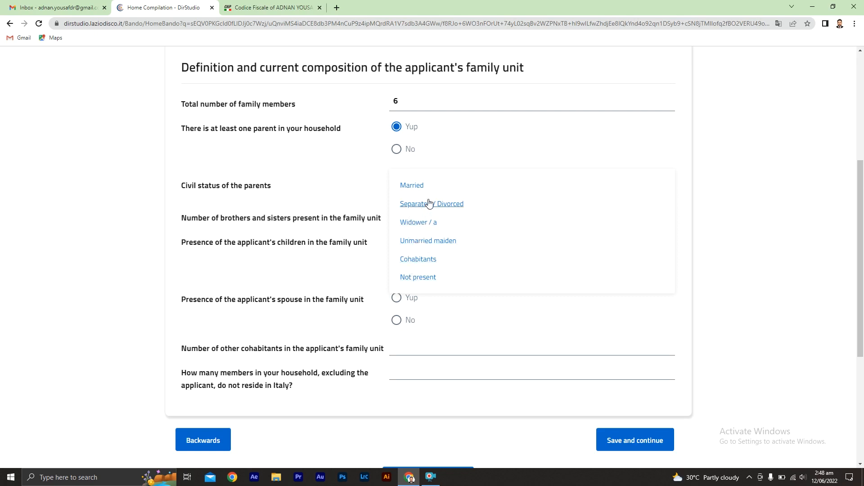
Set parents to Married, no children or spouse, 0 cohabitants, 5 members outside Italy
left_click(414, 190)
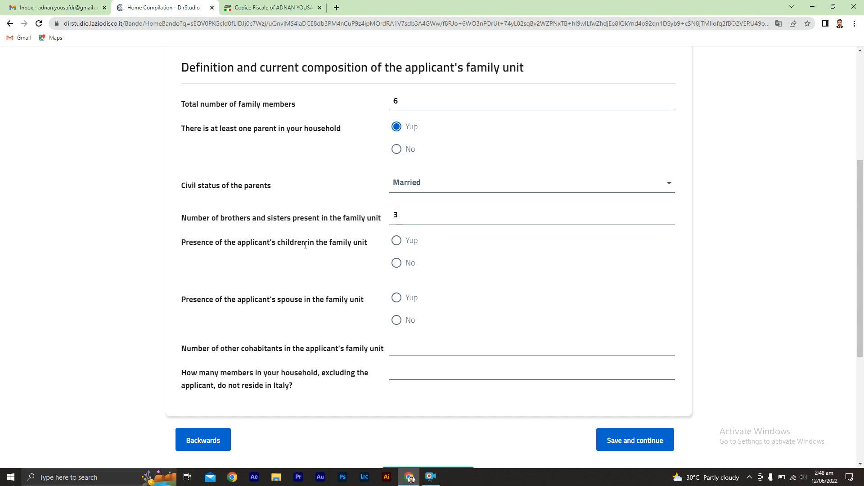
left_click(396, 263)
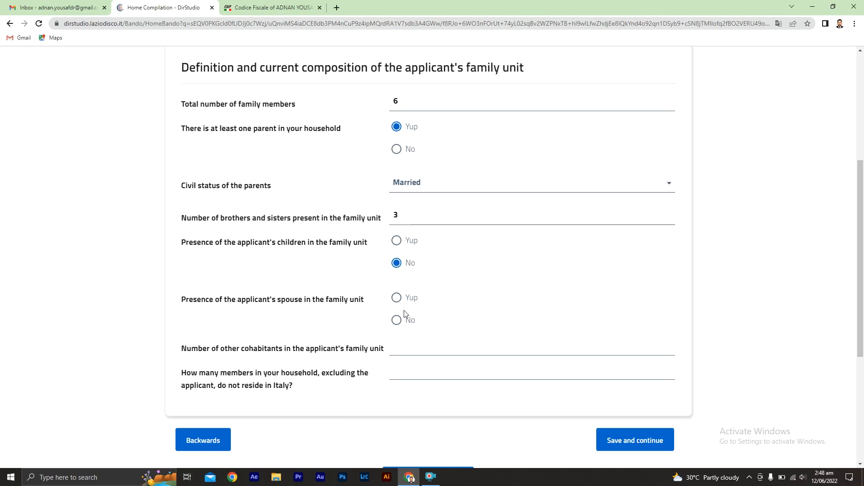
left_click(393, 320)
left_click(407, 349)
type("0")
left_click(402, 372)
type("5")
scroll(497, 364, "up", 2)
scroll(499, 360, "down", 3)
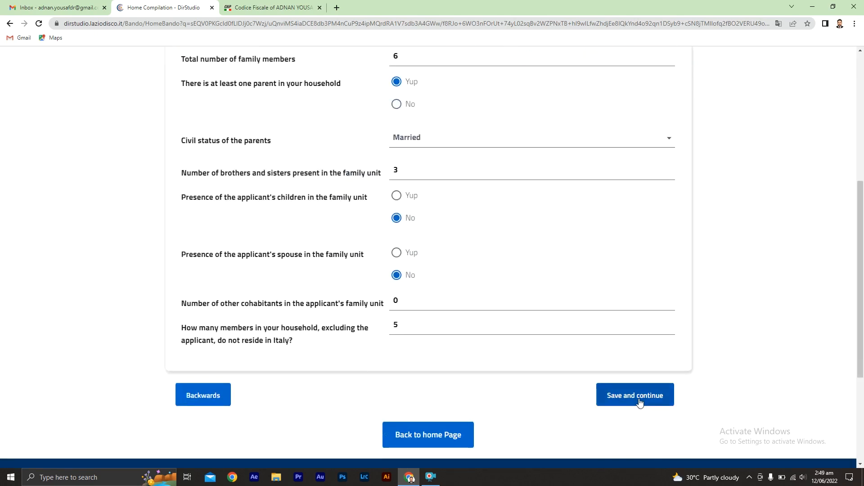
Save the family data and declare the household income as earned abroad in PAKISTAN
left_click(639, 403)
scroll(317, 255, "down", 2)
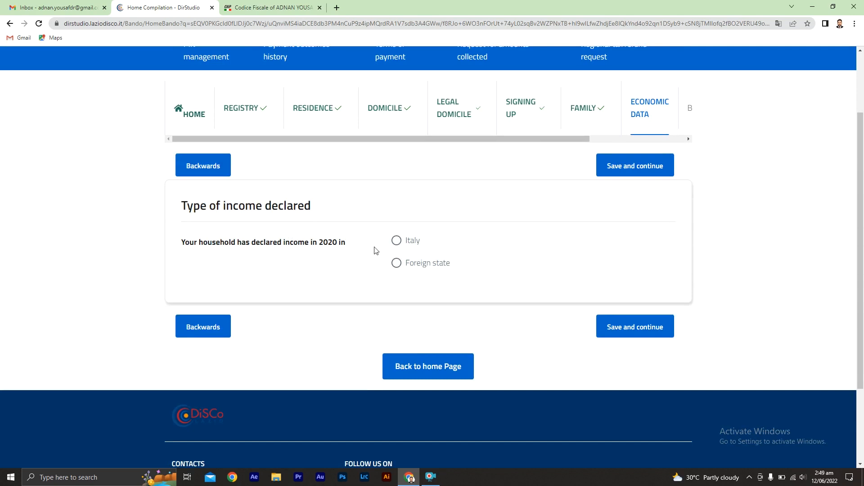
left_click(396, 263)
scroll(394, 268, "down", 2)
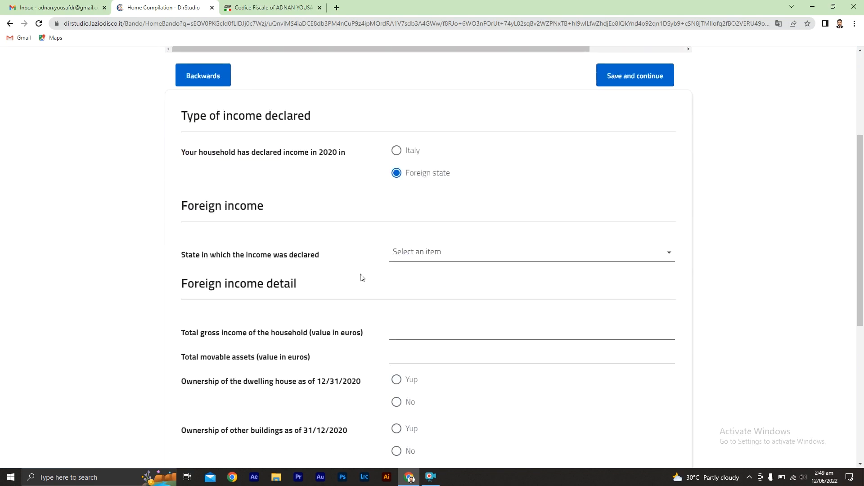
scroll(359, 278, "down", 1)
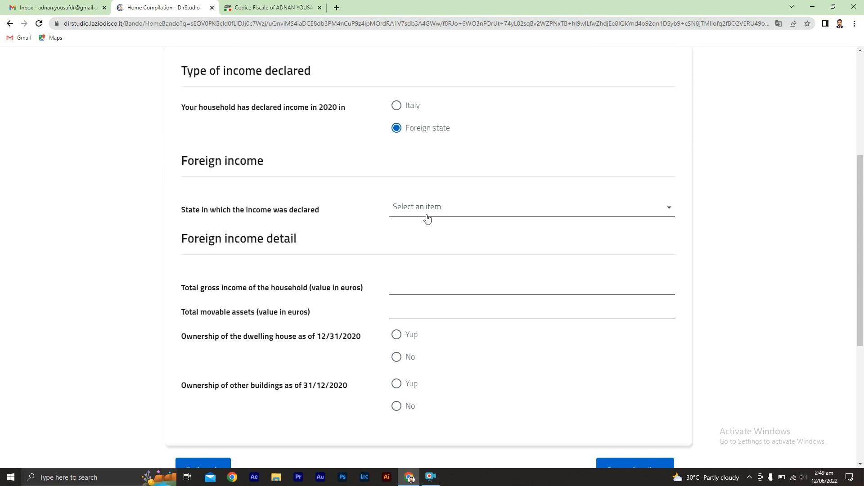
left_click(443, 213)
key("p")
scroll(444, 217, "up", 3)
left_click(426, 256)
Enter 3000 euros gross income and 0 movable assets, answer No to both ownership questions, and save
scroll(426, 256, "down", 1)
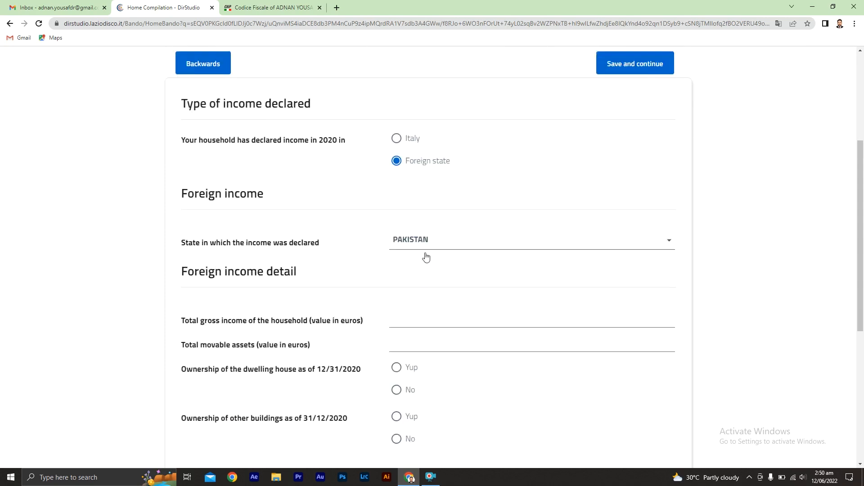
scroll(427, 256, "down", 2)
scroll(225, 214, "down", 1)
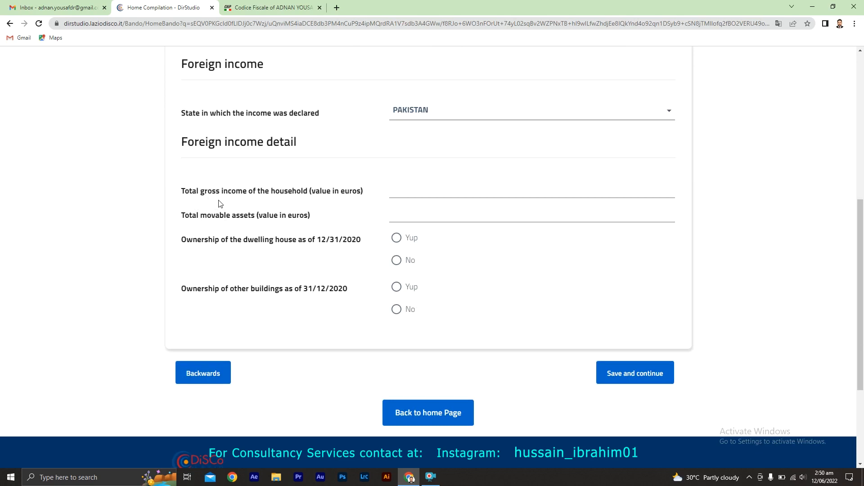
left_click(419, 190)
type("3000")
type("0")
left_click(396, 261)
left_click(396, 309)
left_click(636, 376)
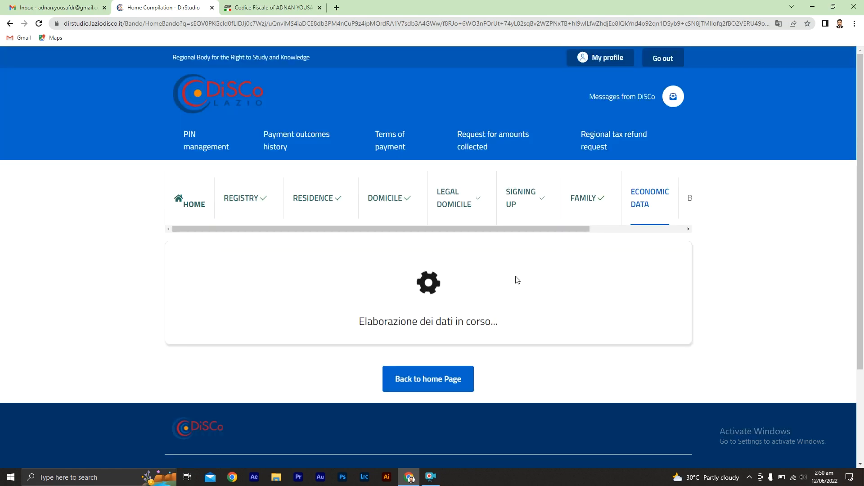
Request both a scholarship and an accommodation place
scroll(480, 320, "down", 2)
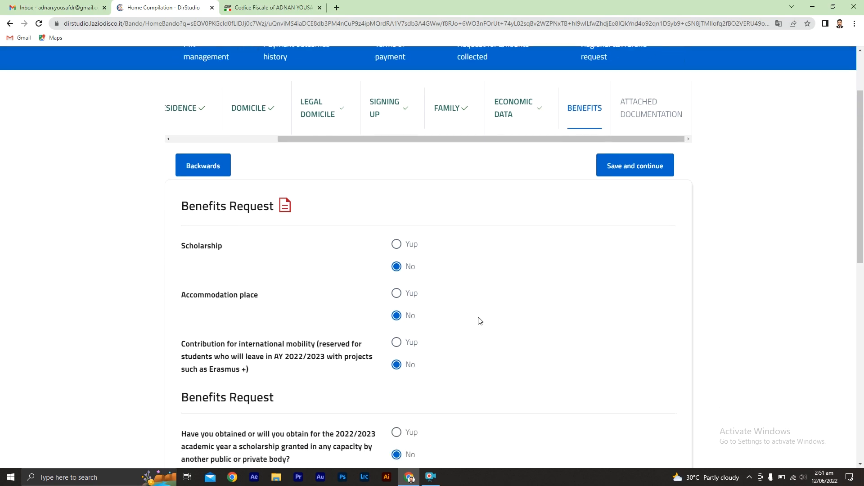
scroll(432, 304, "down", 1)
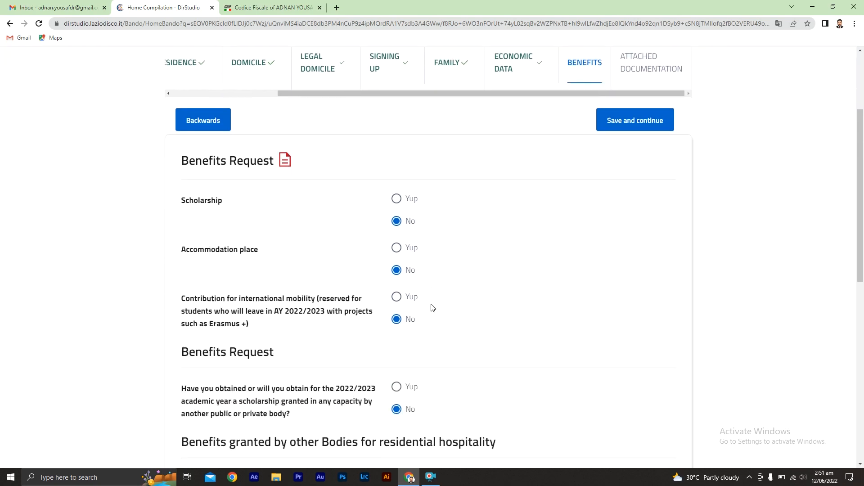
scroll(432, 308, "down", 1)
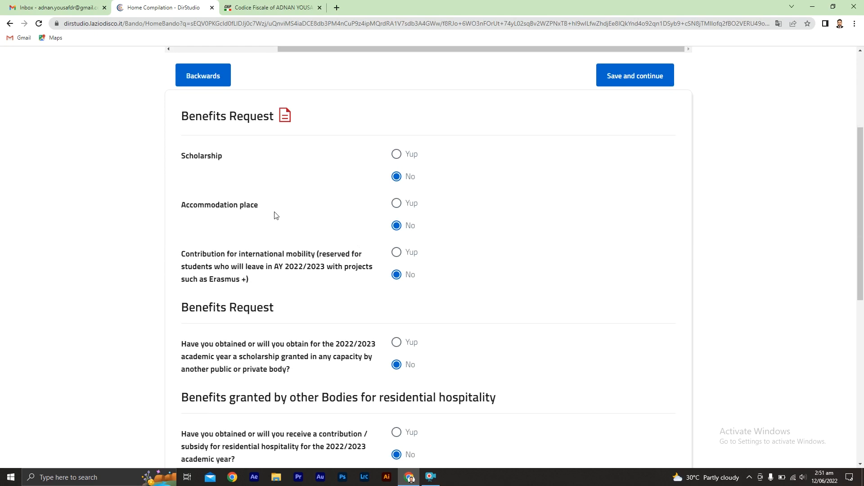
scroll(333, 193, "down", 1)
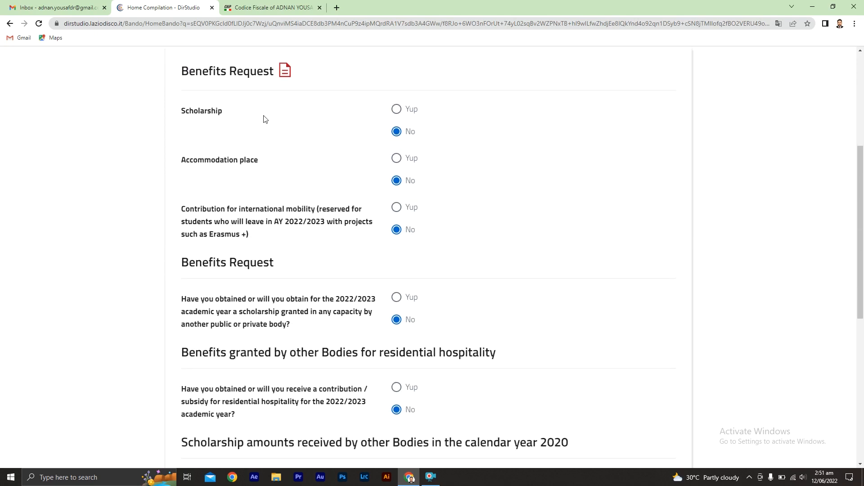
left_click(396, 110)
left_click(396, 158)
Leave the international mobility contribution and the remaining benefit questions at No
scroll(224, 182, "down", 1)
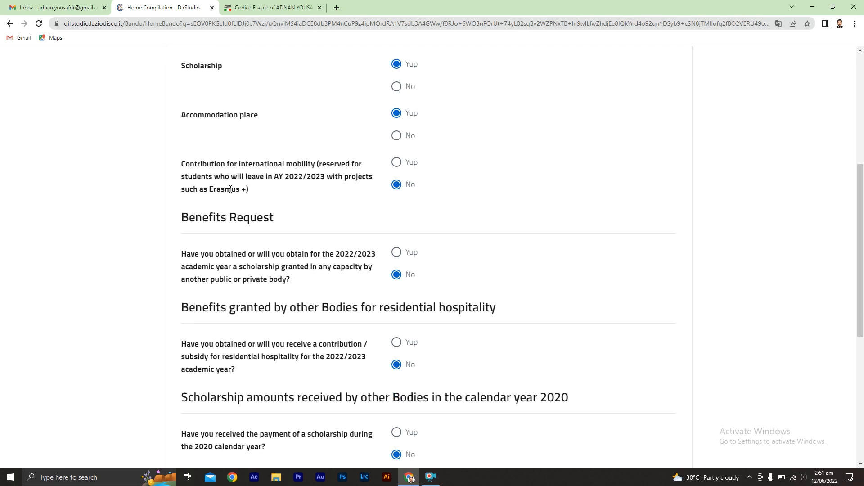
left_click(396, 162)
left_click(393, 185)
scroll(369, 184, "down", 1)
scroll(329, 173, "down", 1)
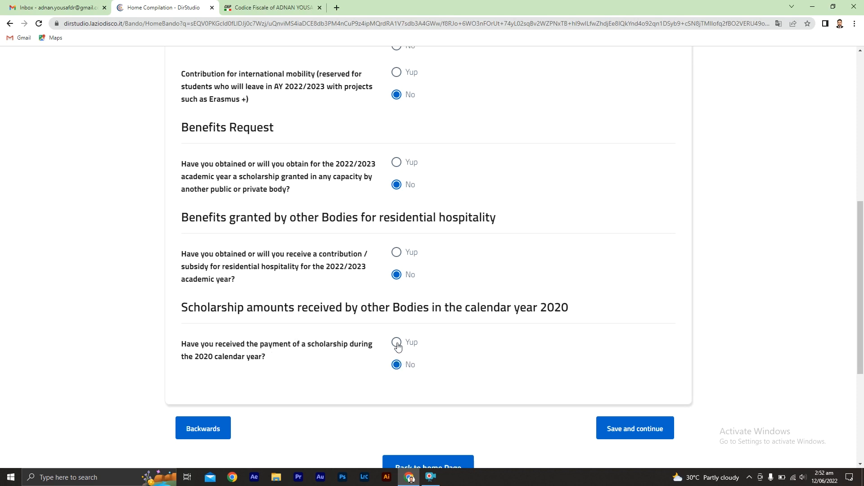
scroll(407, 305, "up", 1)
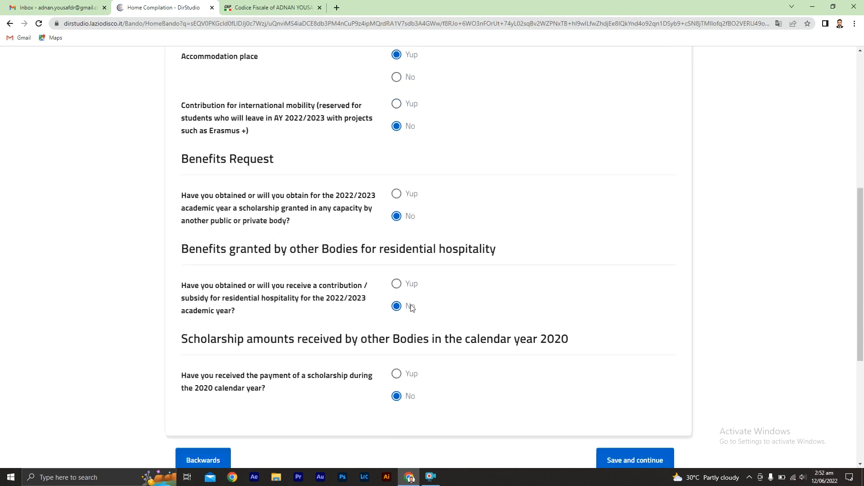
scroll(407, 305, "down", 3)
Save the benefits and reach the Attached Documentation page asking for a residency permit PDF (max 1MB)
left_click(643, 347)
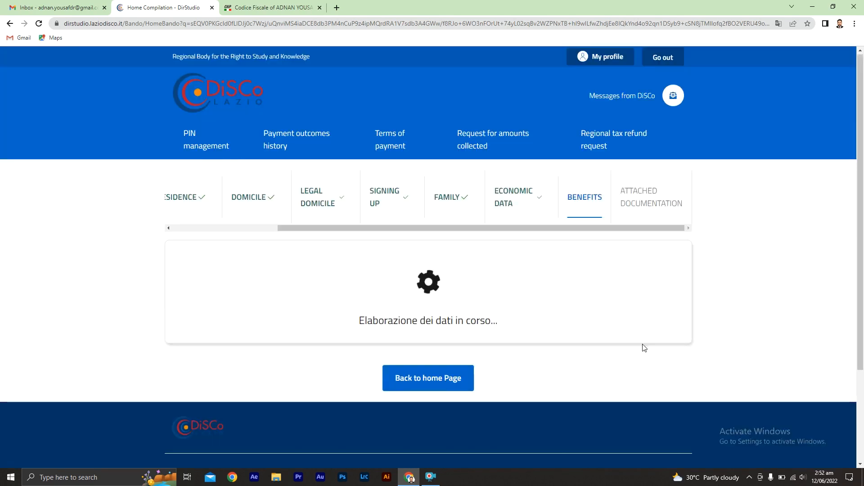
scroll(423, 318, "down", 1)
scroll(267, 331, "down", 1)
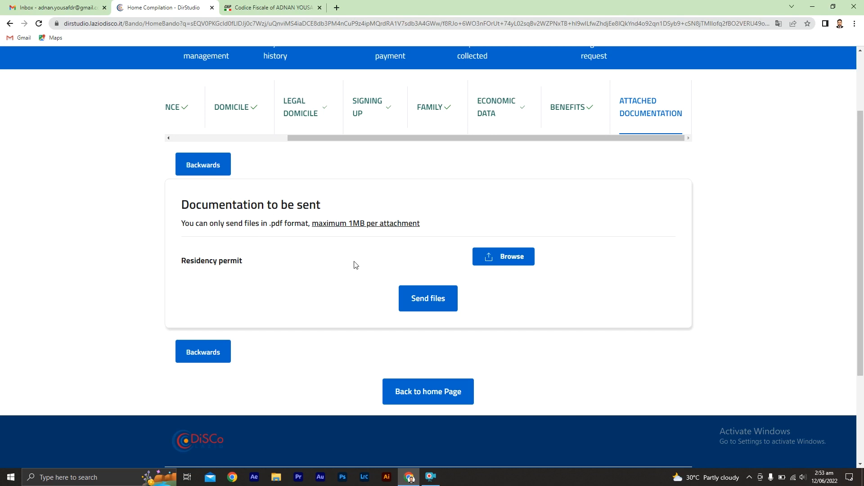
Upload UPLOAD.pdf from the Desktop as the residency permit and send it
left_click(504, 259)
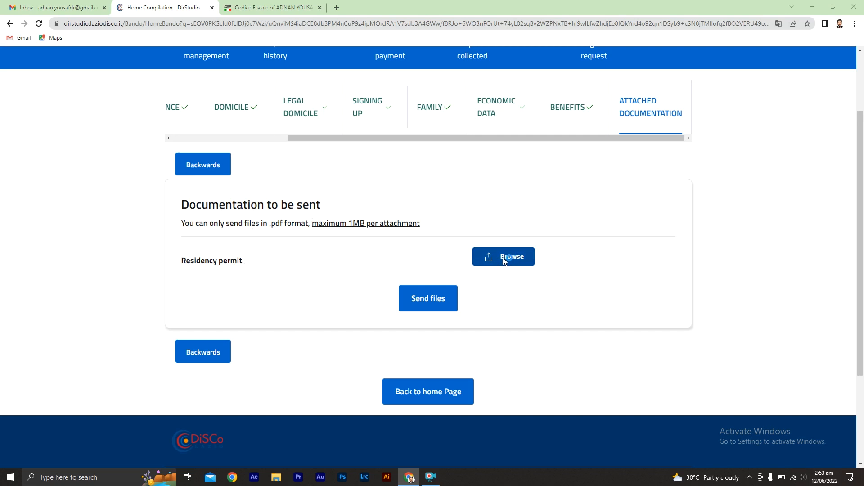
left_click(38, 128)
double_click(253, 144)
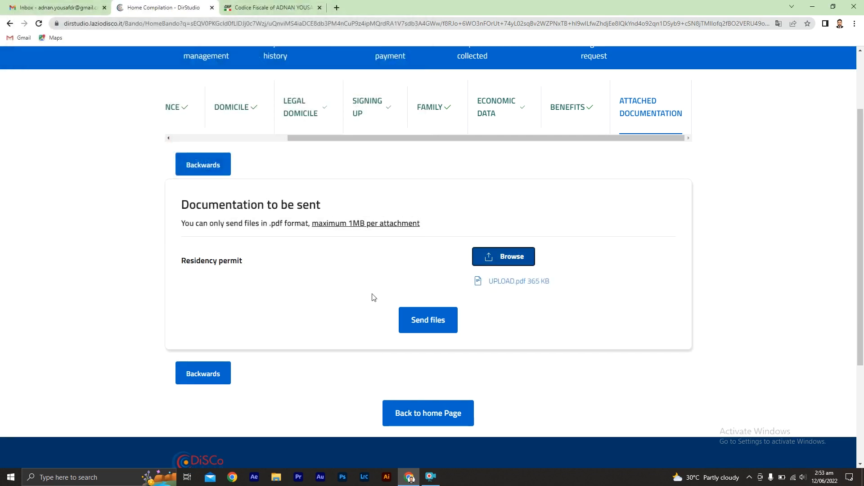
left_click(429, 323)
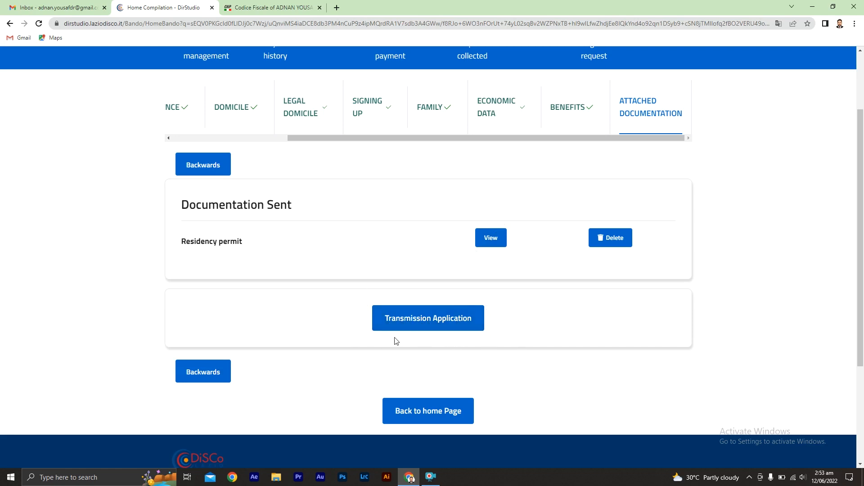
Proceed toward transmission and open the PIN management page showing the personal PIN
left_click(417, 324)
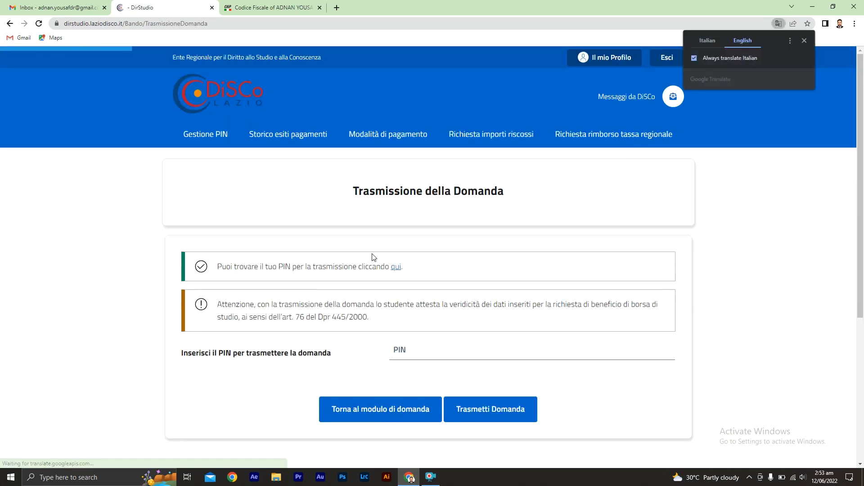
scroll(343, 295, "down", 2)
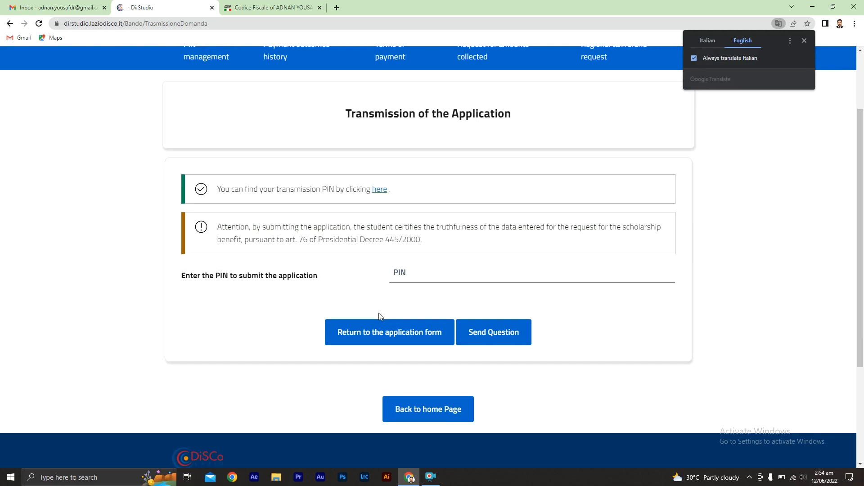
scroll(382, 315, "up", 1)
scroll(383, 315, "up", 2)
scroll(383, 315, "down", 3)
scroll(383, 315, "up", 2)
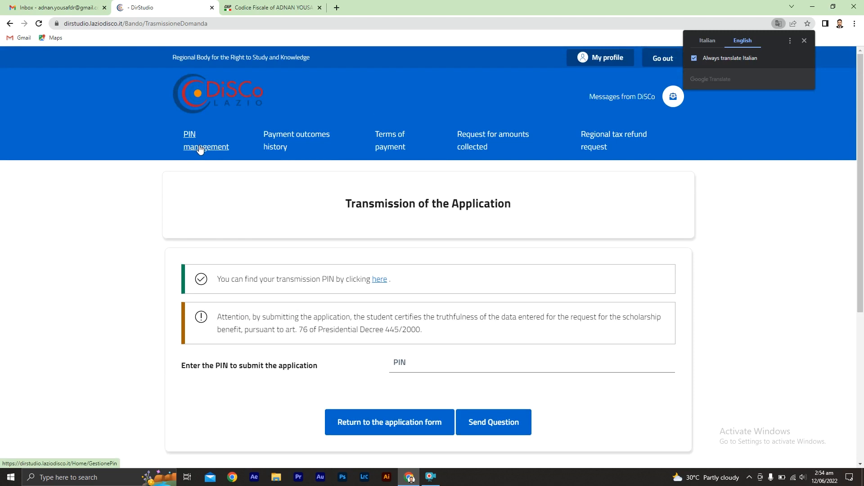
left_click(200, 149)
scroll(365, 262, "down", 1)
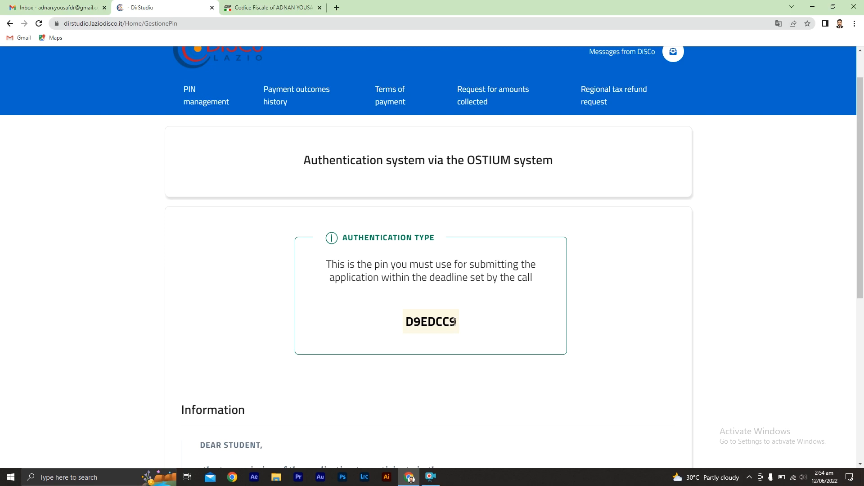
Select and copy the transmission PIN
left_click_drag(456, 322, 405, 322)
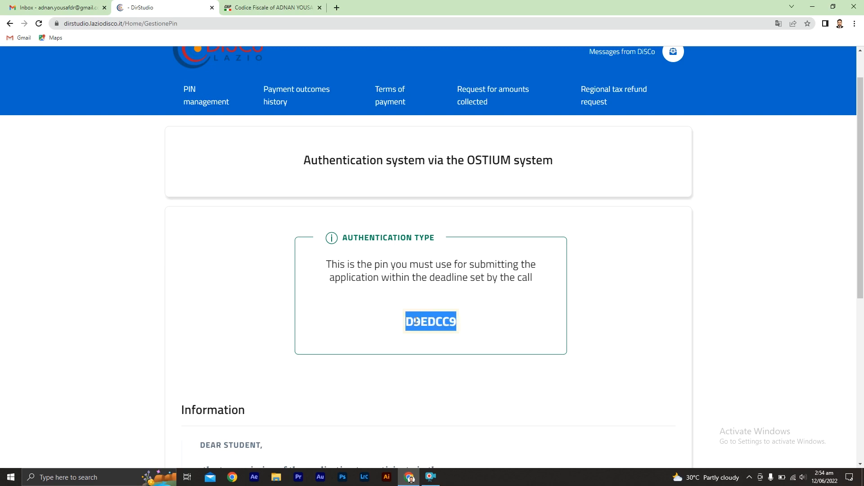
right_click(415, 321)
left_click(433, 328)
scroll(384, 309, "down", 3)
scroll(384, 310, "down", 3)
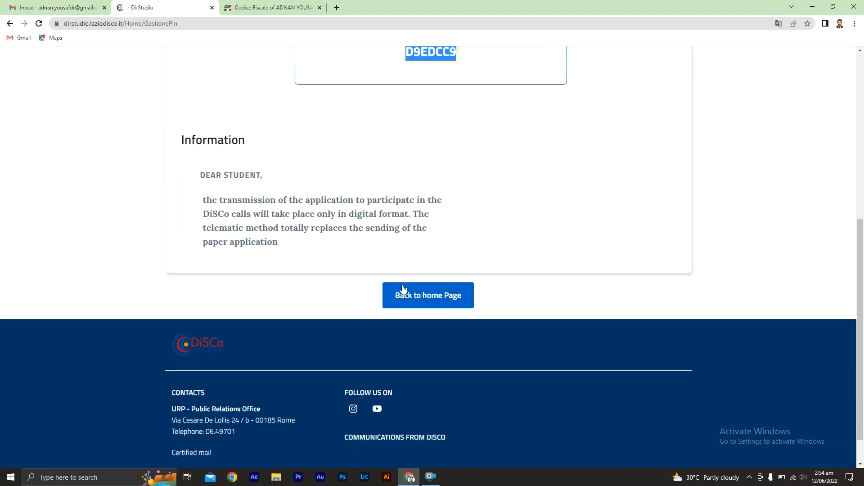
Return to the home page and open the 2022/2023 application form
left_click(416, 300)
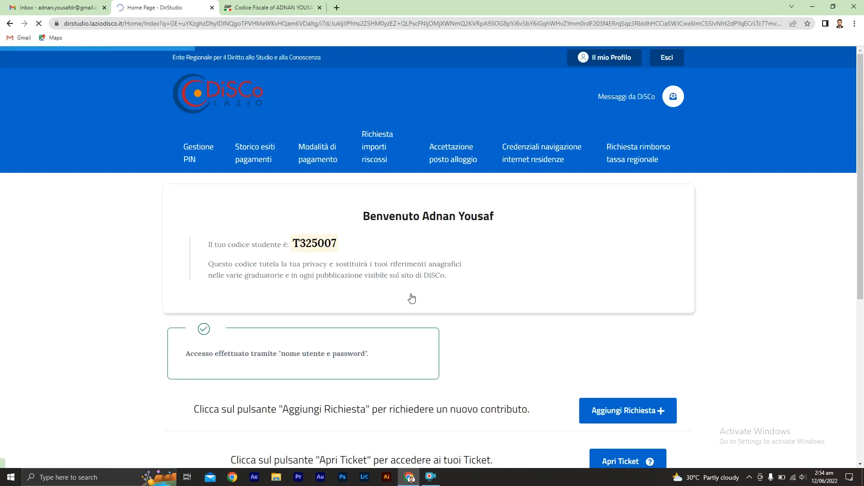
scroll(411, 298, "down", 10)
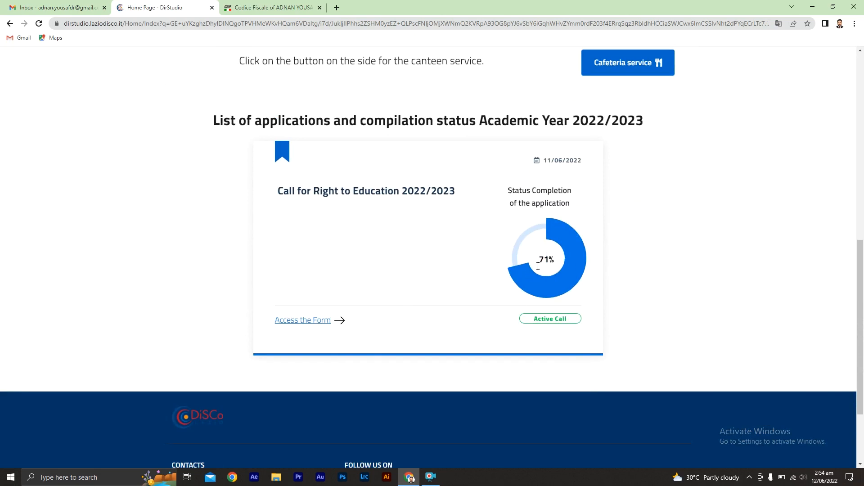
left_click(307, 325)
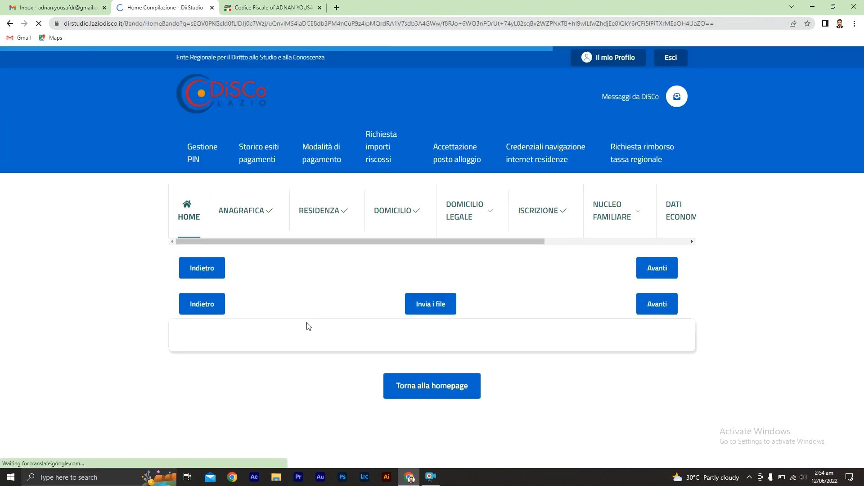
scroll(405, 312, "down", 2)
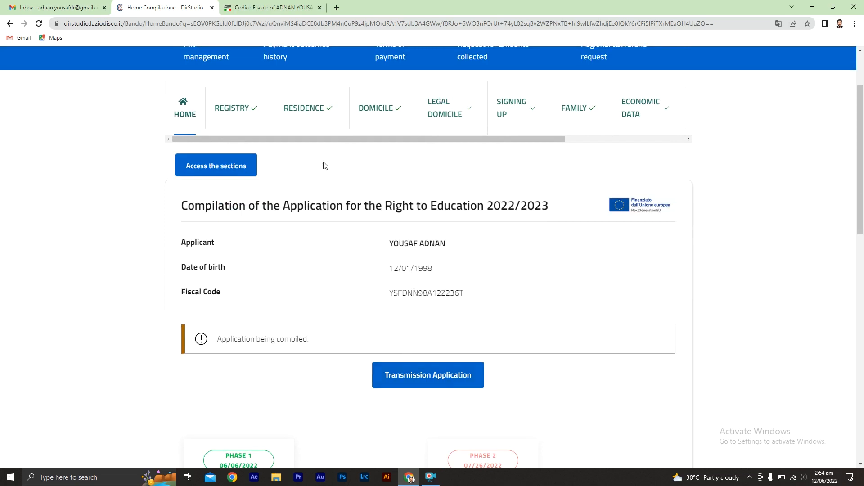
left_click_drag(291, 139, 477, 143)
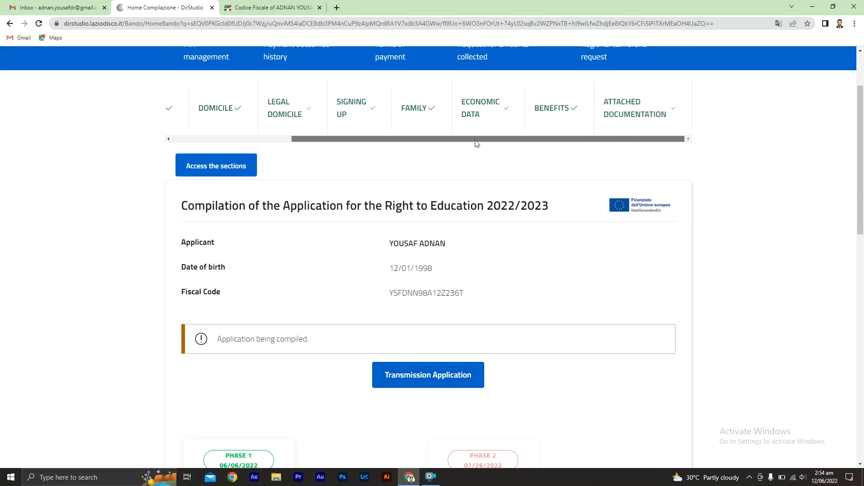
left_click_drag(583, 140, 440, 164)
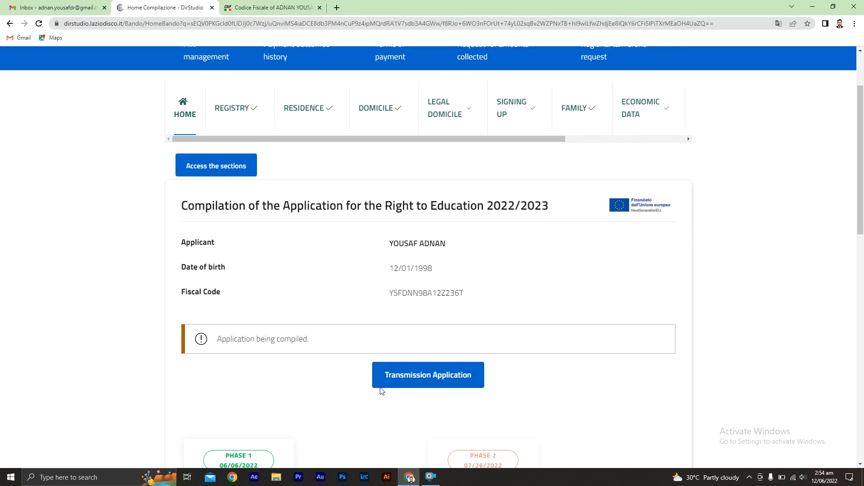
Transmit the application by pasting the copied PIN and sending it
left_click(423, 377)
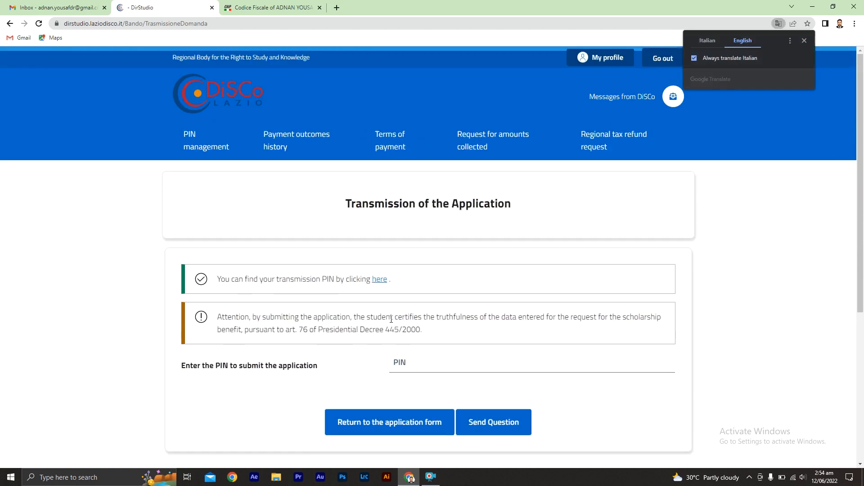
scroll(349, 282, "down", 2)
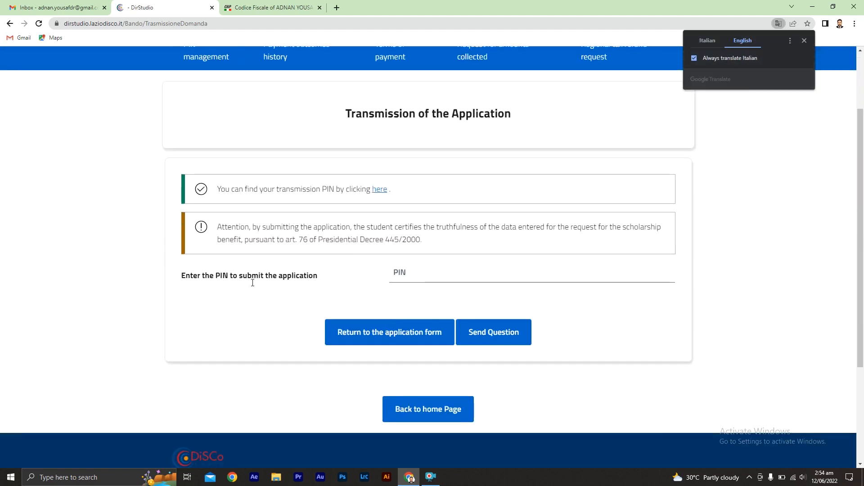
left_click(417, 275)
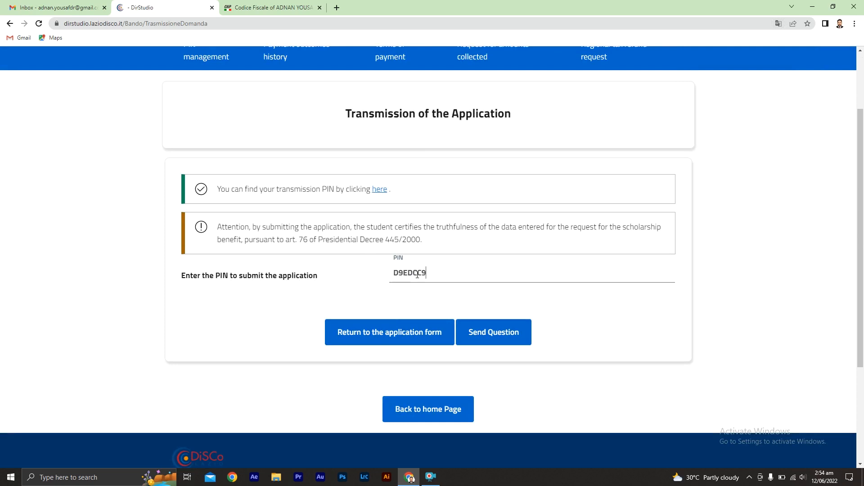
left_click(493, 342)
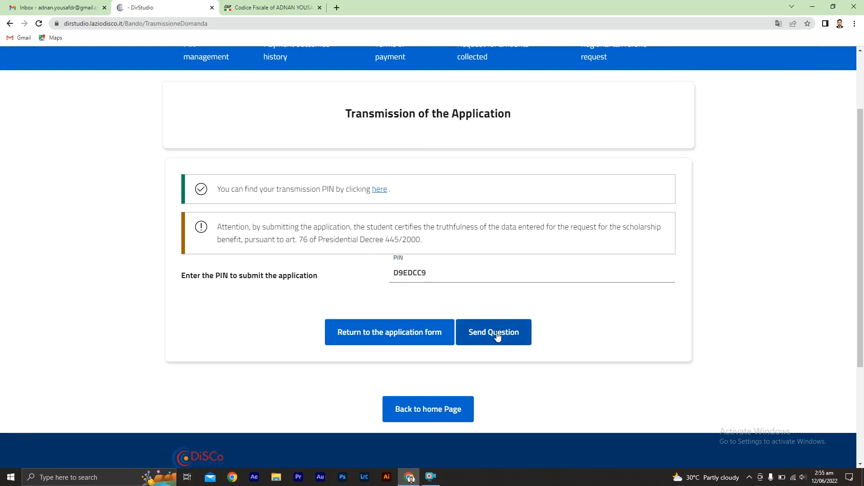
left_click(497, 337)
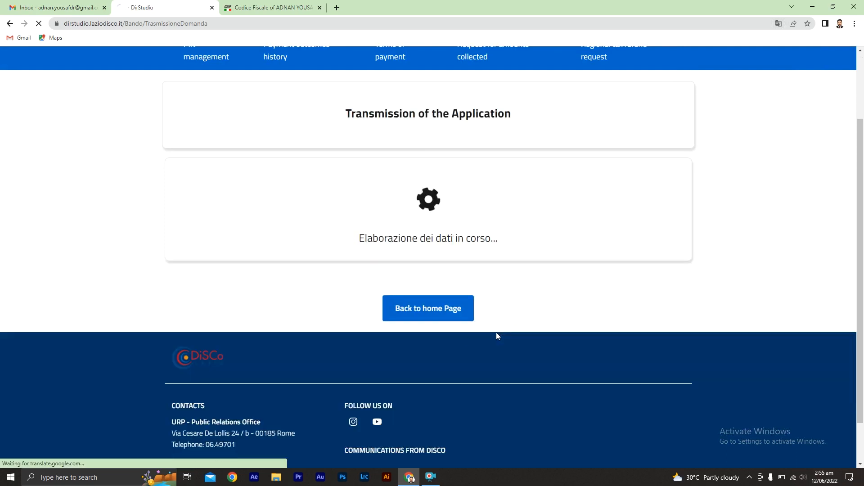
left_click(418, 302)
scroll(413, 311, "down", 3)
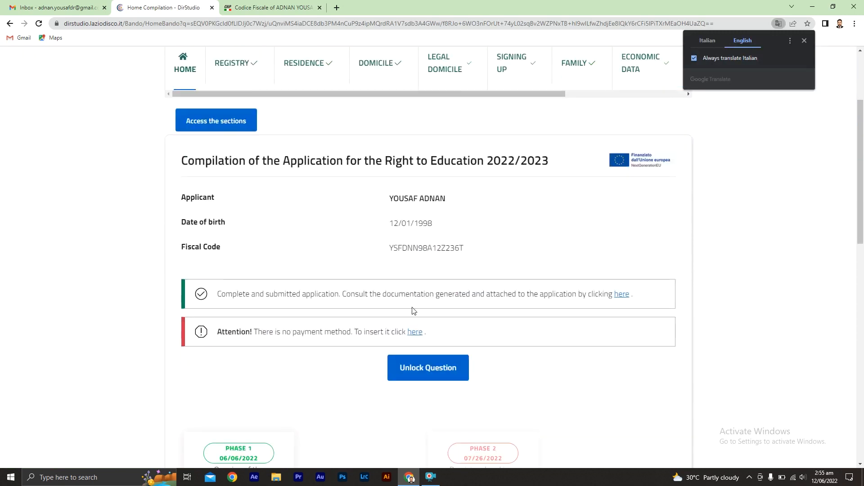
scroll(414, 311, "down", 3)
scroll(413, 310, "up", 3)
scroll(421, 333, "down", 2)
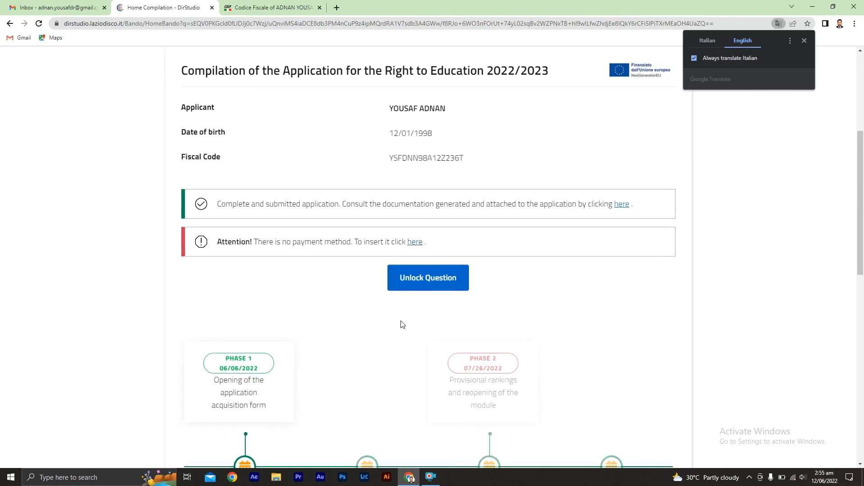
scroll(436, 285, "up", 2)
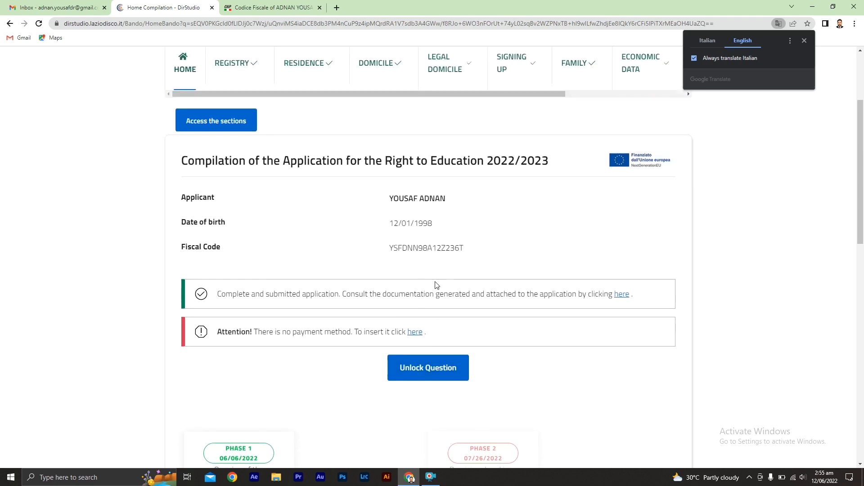
scroll(401, 347, "down", 8)
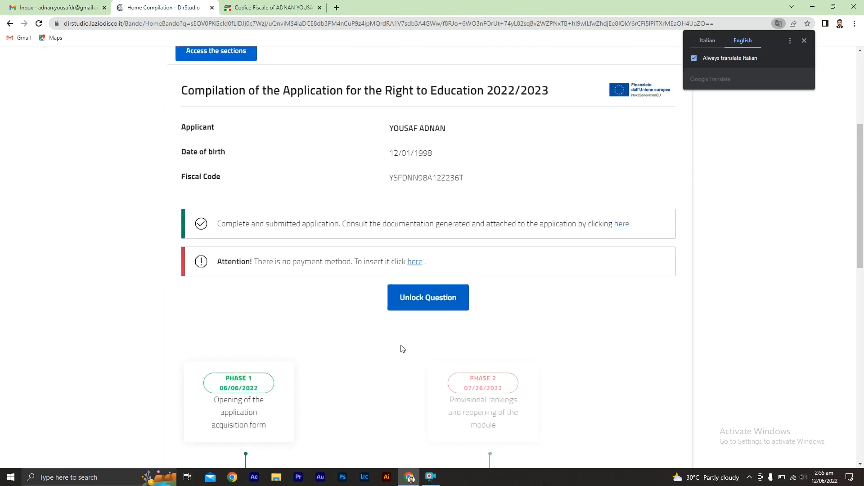
scroll(358, 266, "down", 4)
scroll(357, 268, "up", 6)
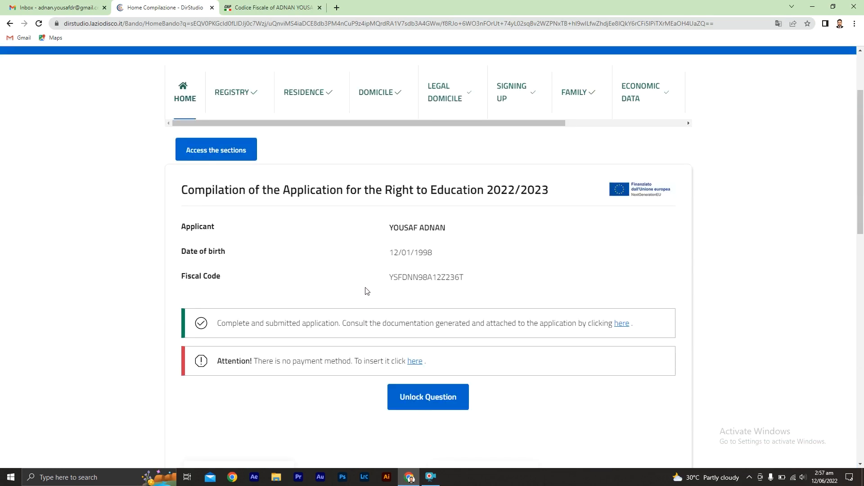
scroll(366, 289, "down", 4)
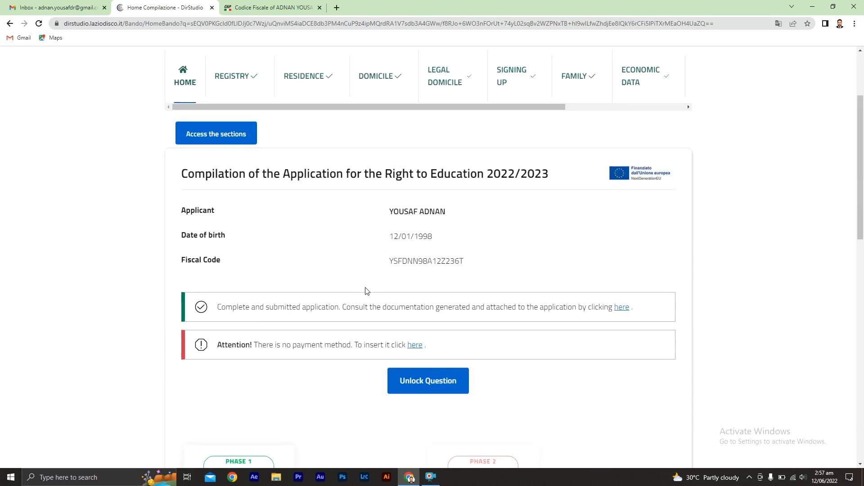
scroll(382, 324, "down", 4)
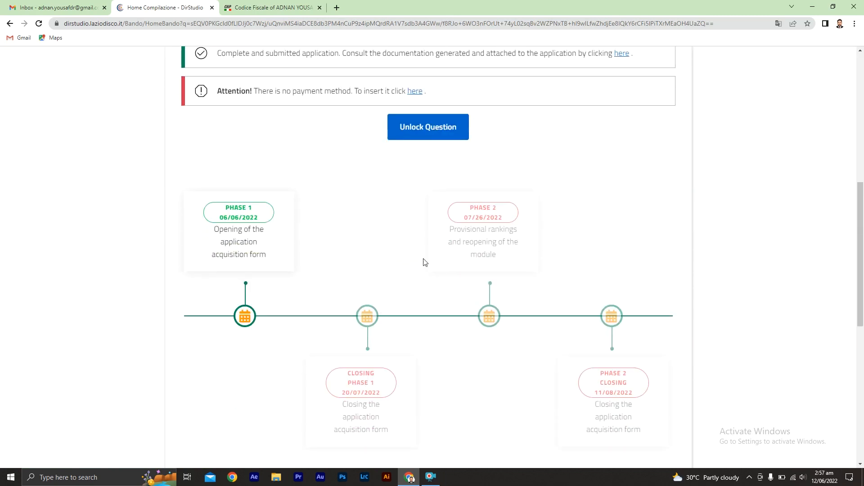
scroll(415, 228, "down", 5)
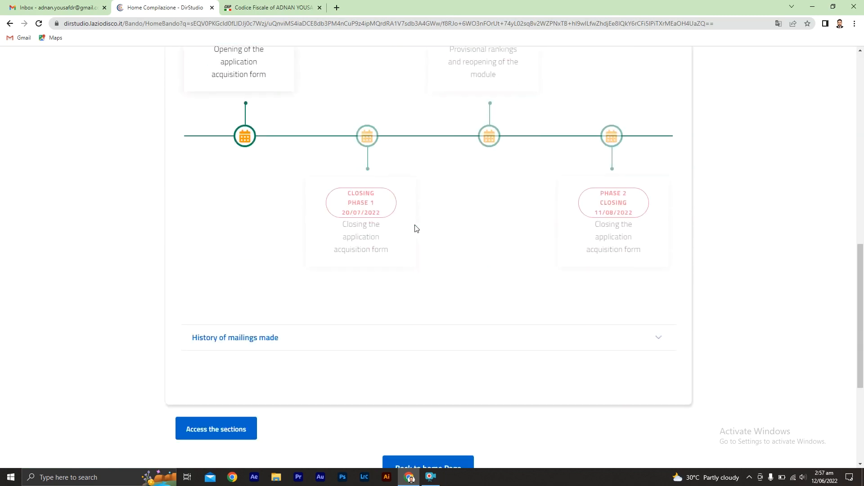
scroll(386, 195, "down", 1)
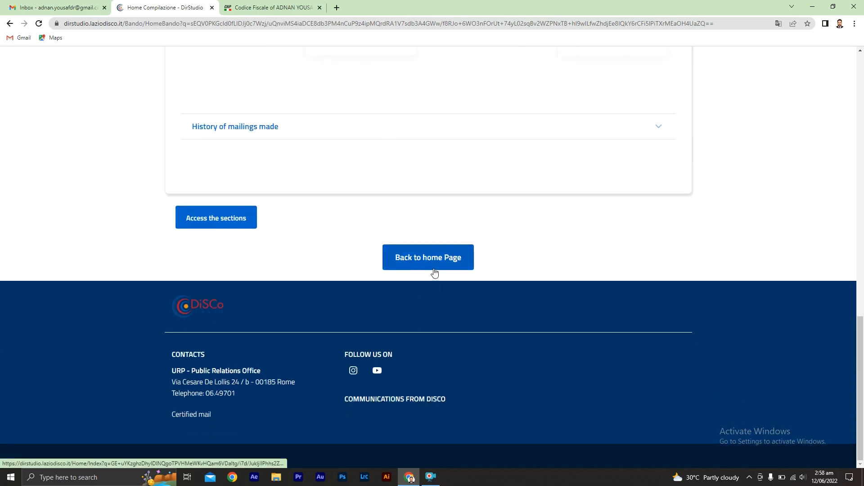
From the home page, confirm the 2022/2023 application shows 100% and reopen its form
left_click(432, 257)
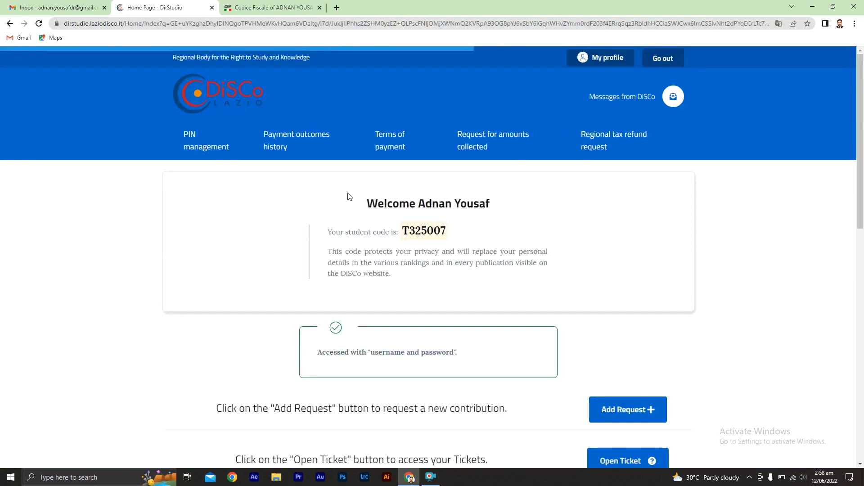
scroll(377, 239, "down", 2)
scroll(412, 134, "down", 9)
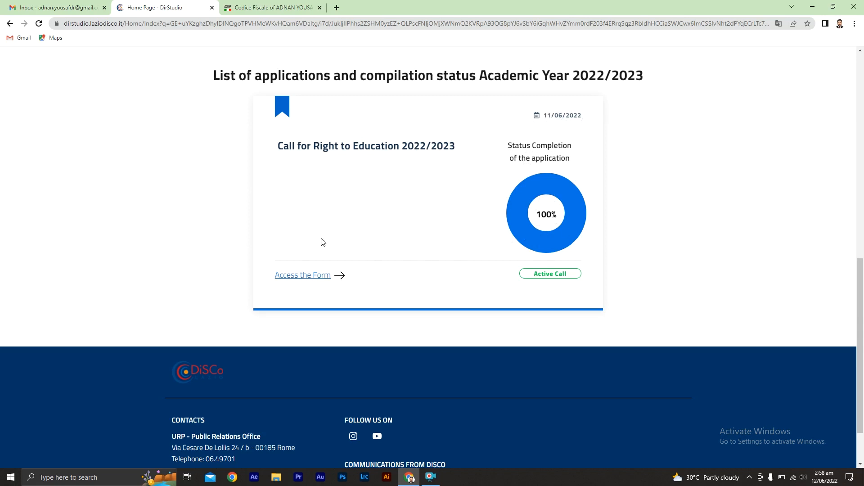
left_click(321, 276)
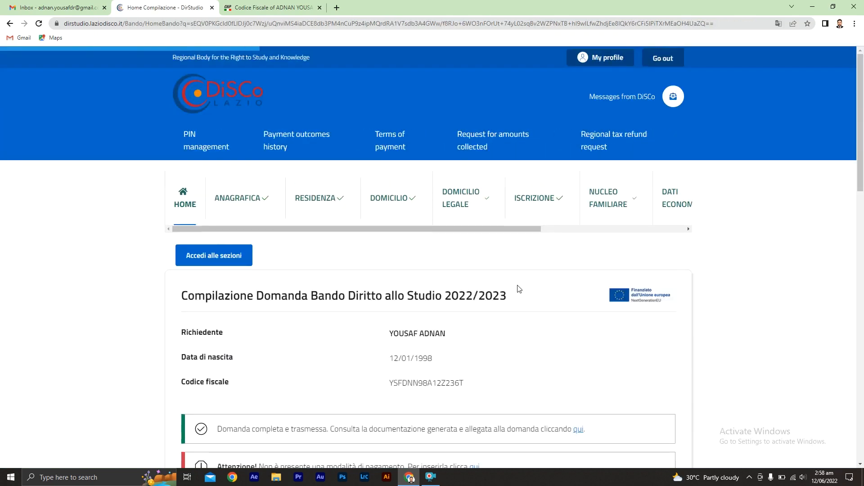
scroll(519, 288, "down", 3)
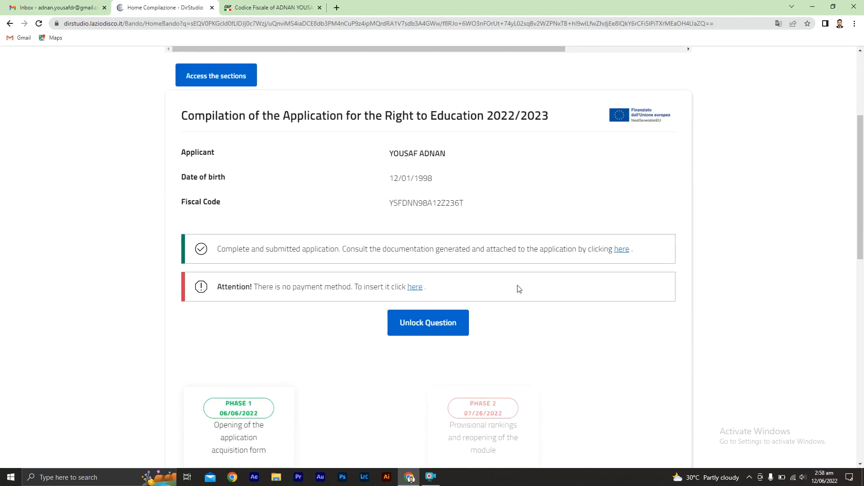